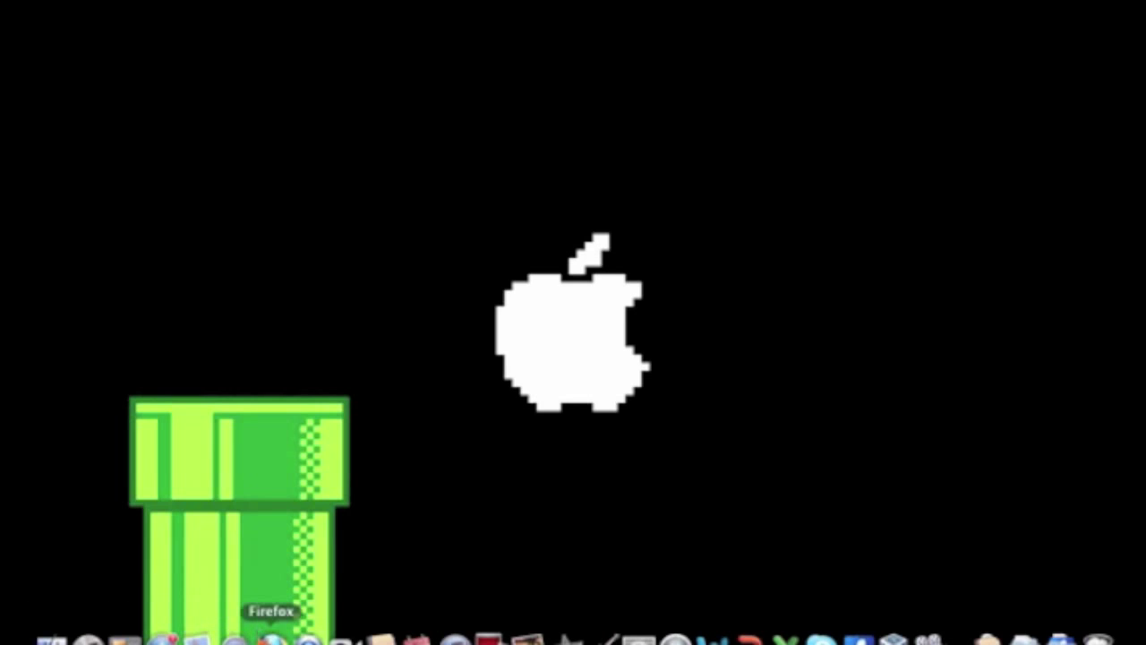
# Open Firefox, search Google for "vuze" and visit the official Vuze website
pyautogui.click(273, 640)
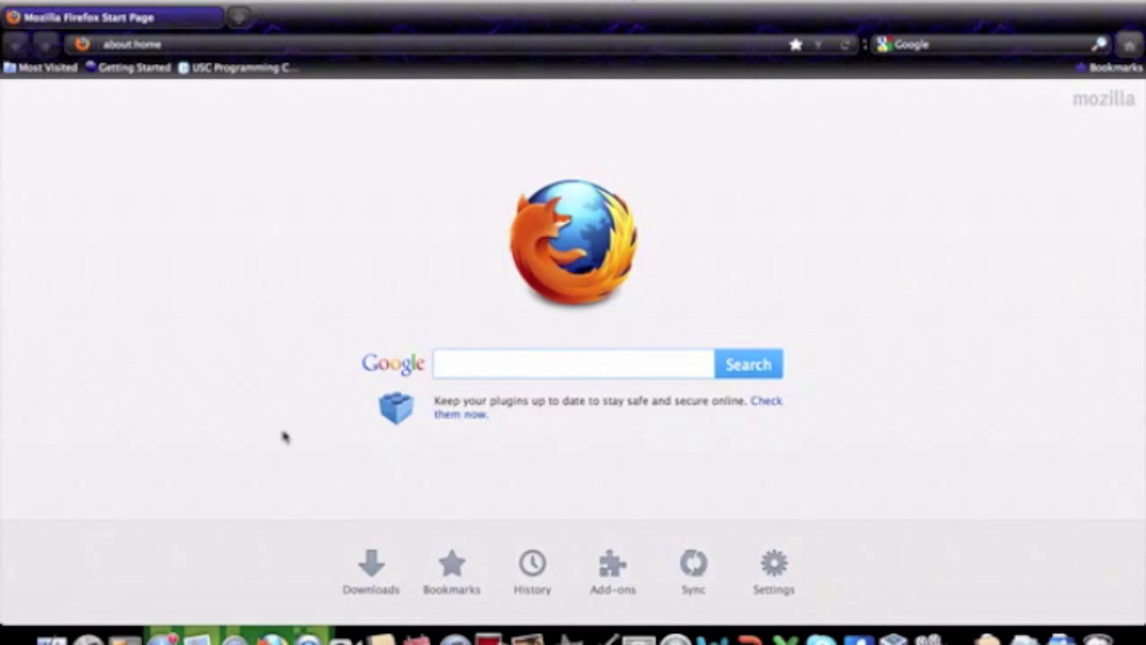
pyautogui.write('vuze')
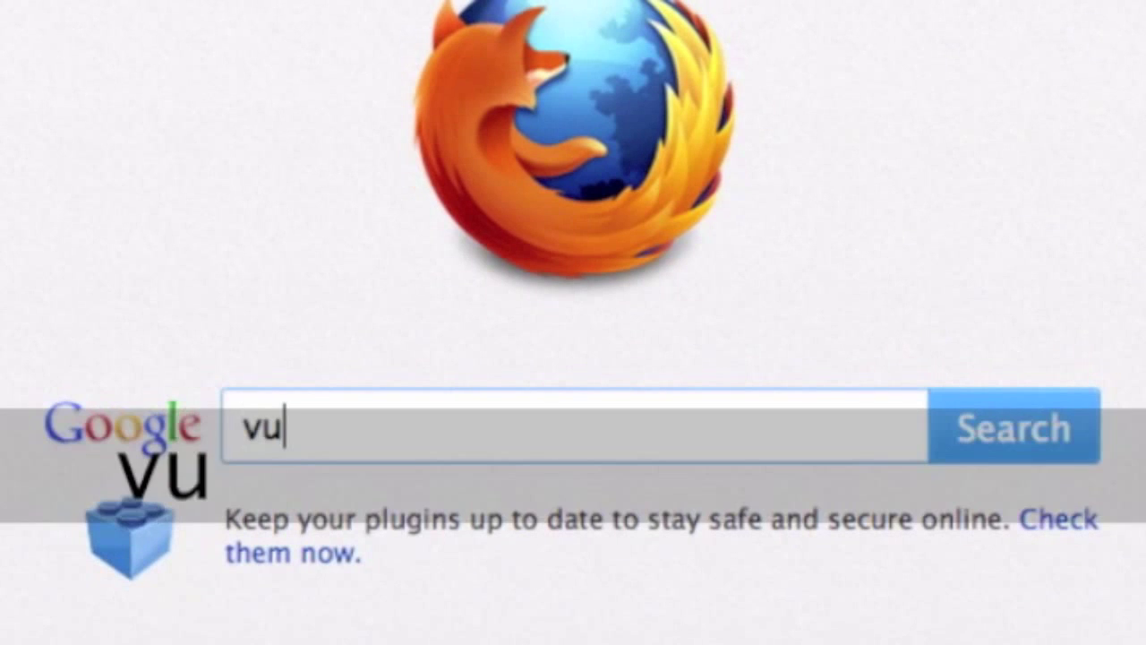
pyautogui.press('Return')
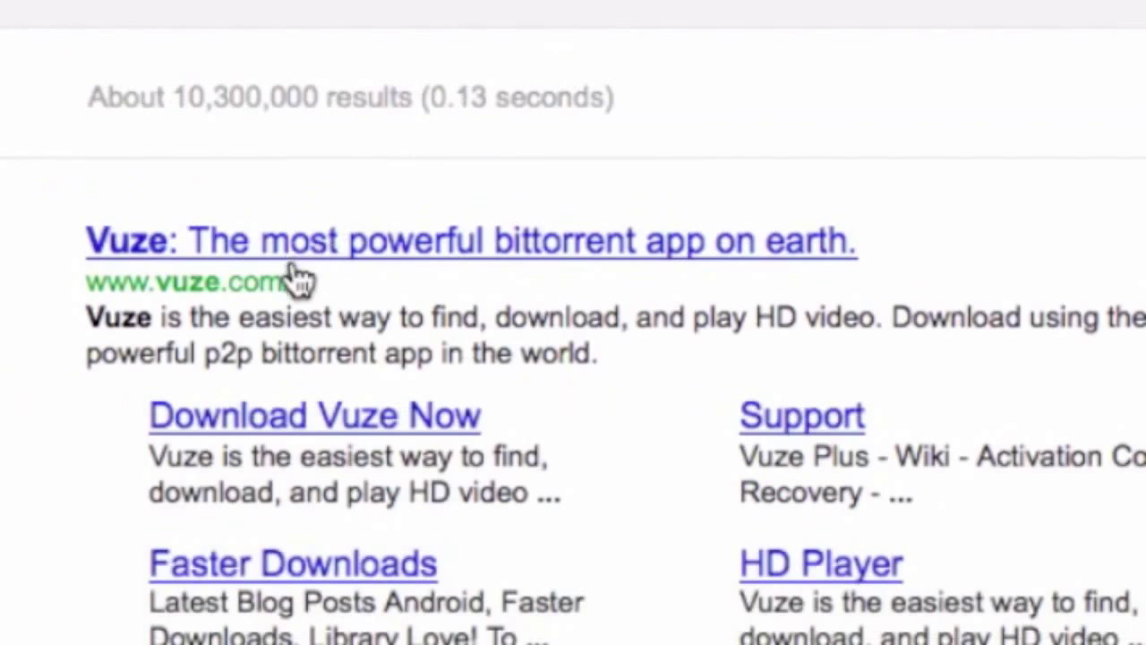
pyautogui.click(318, 244)
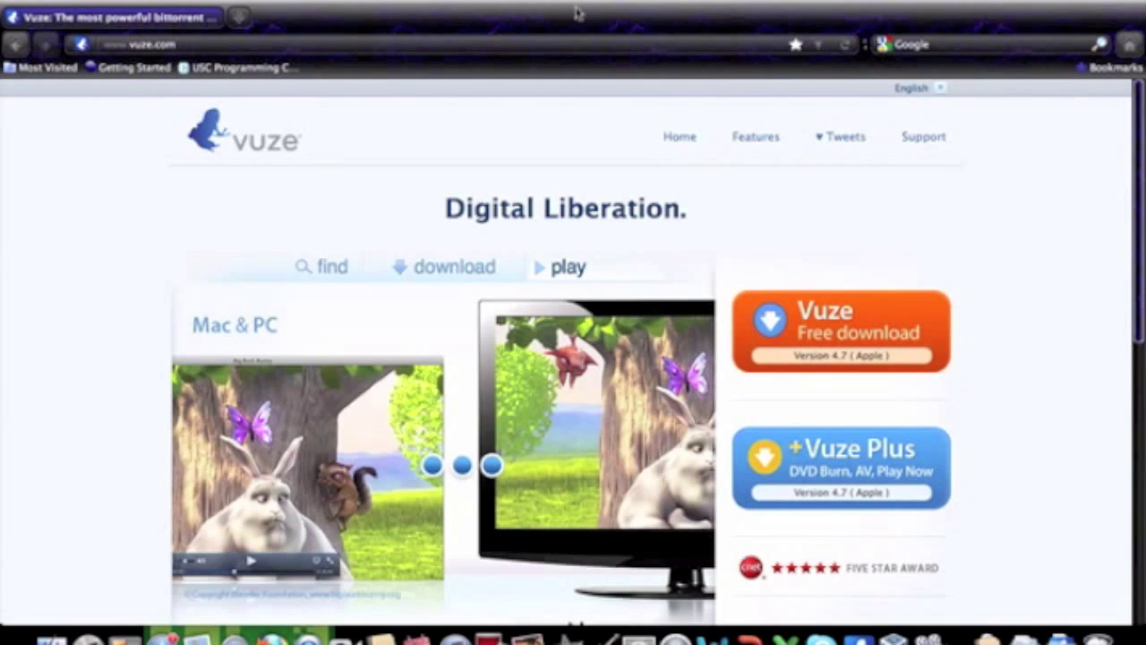
pyautogui.click(193, 46)
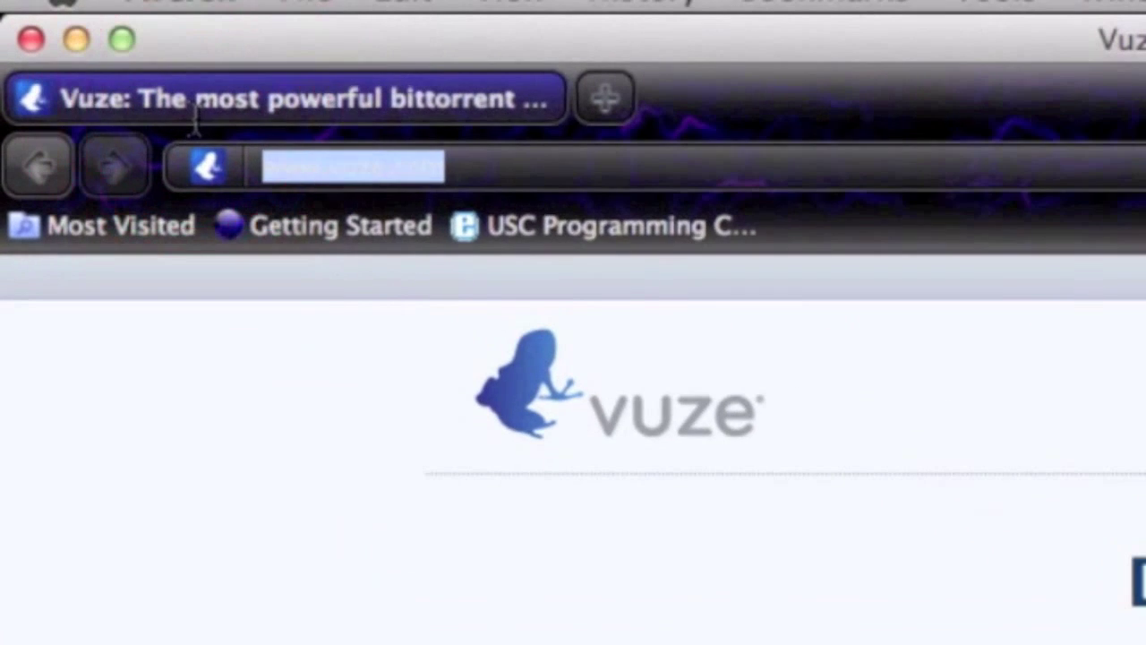
pyautogui.write('www.')
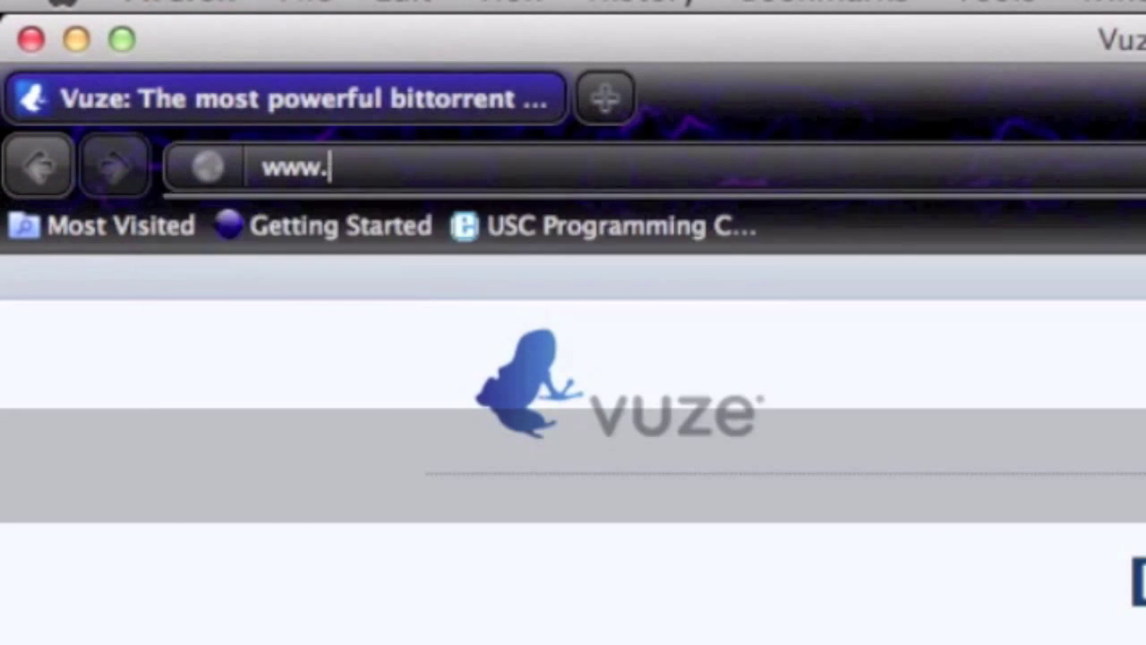
pyautogui.write('debian.org')
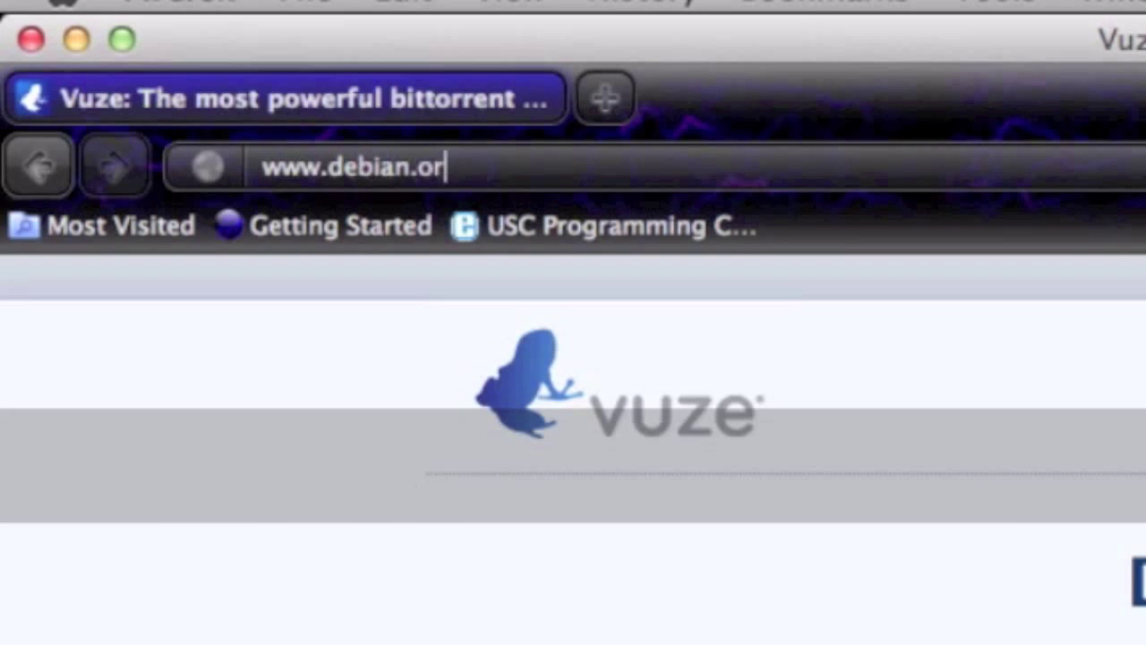
pyautogui.press('Return')
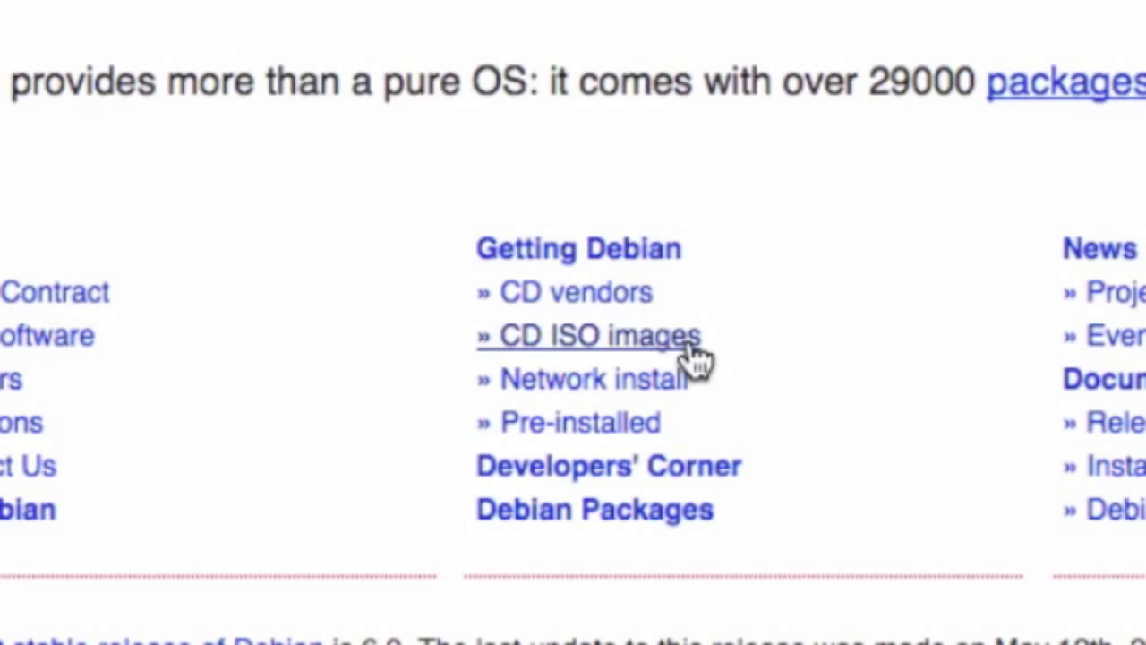
pyautogui.click(691, 345)
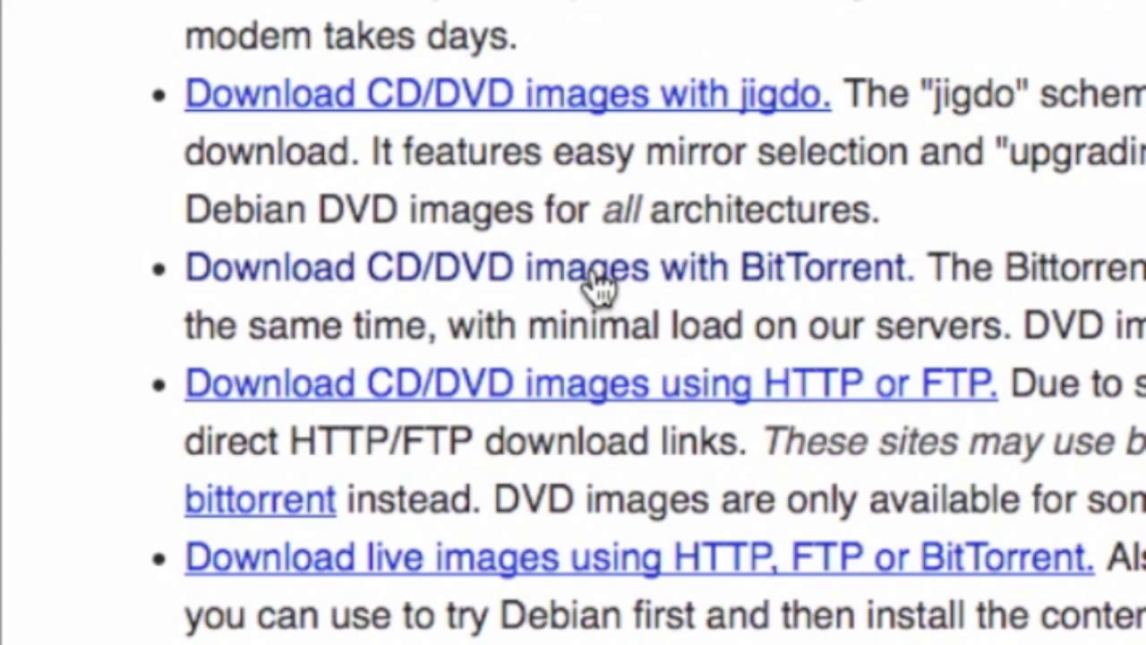
pyautogui.click(595, 276)
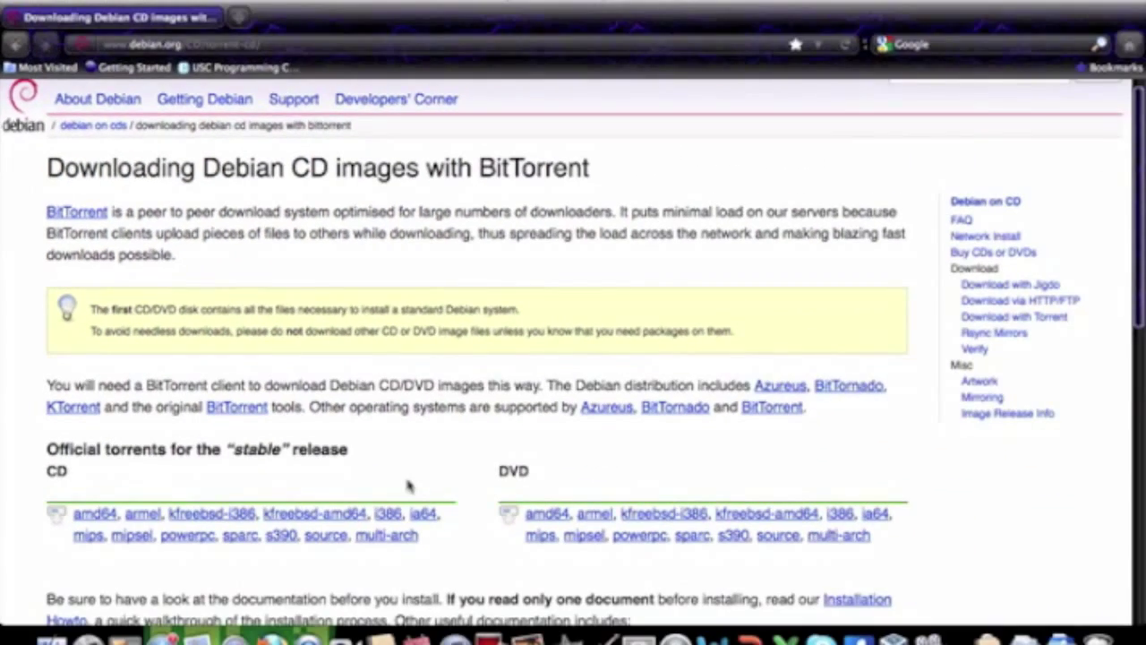
# Open the list of amd64 CD torrents for the stable release
pyautogui.scroll(-3, 407, 487)
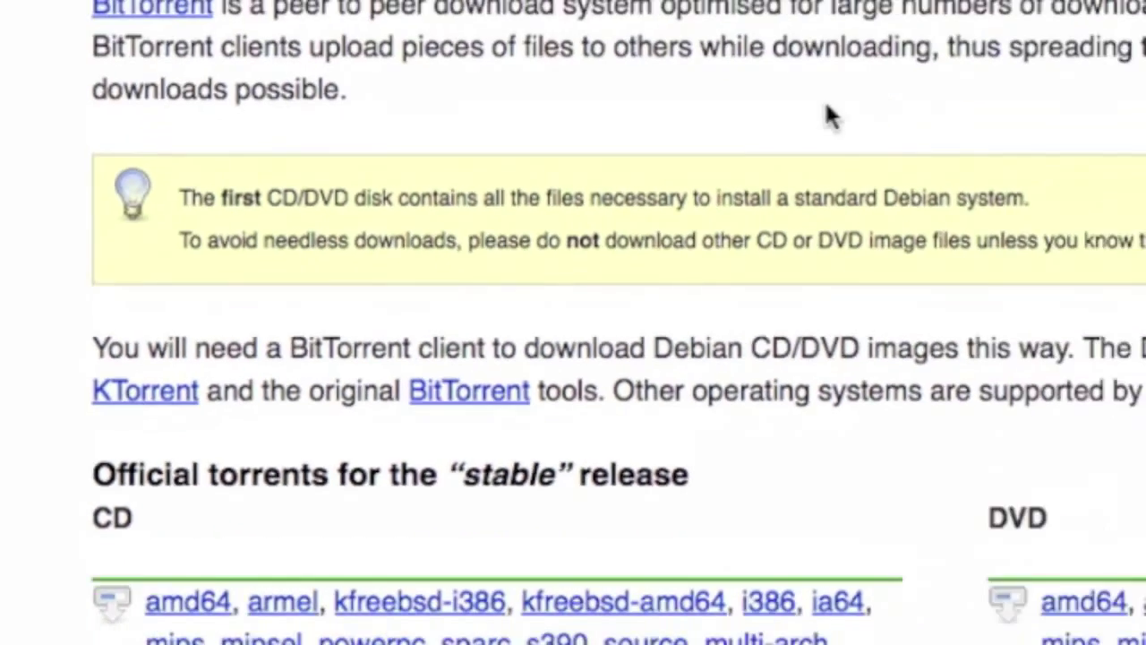
pyautogui.scroll(-5, 1001, 269)
pyautogui.scroll(5, 417, 278)
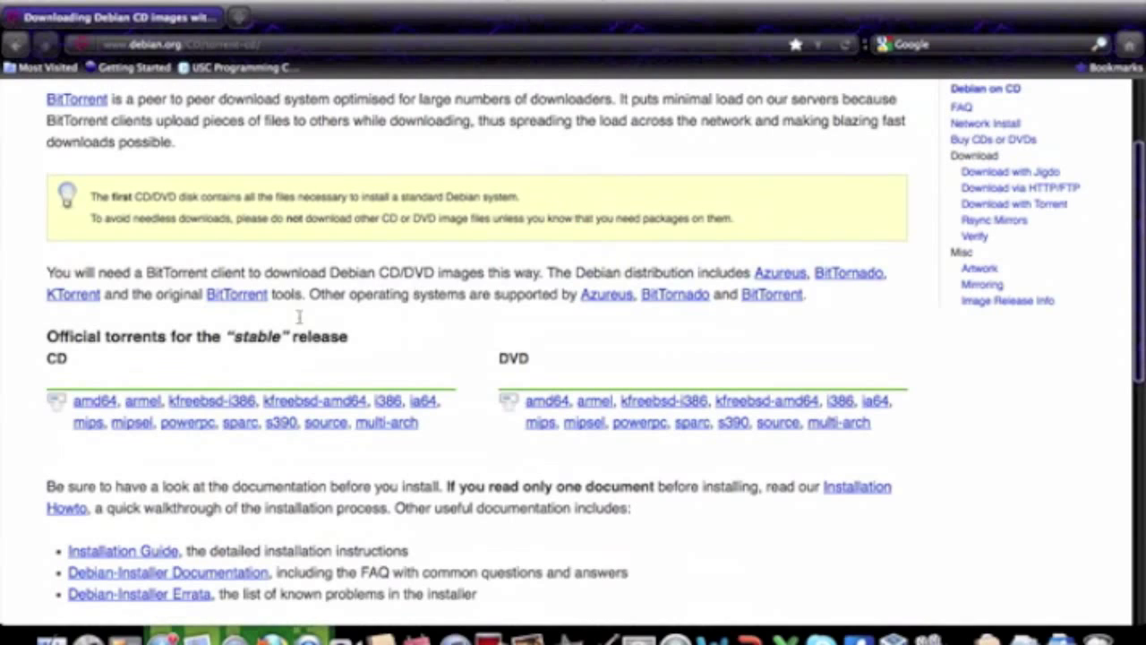
pyautogui.click(82, 404)
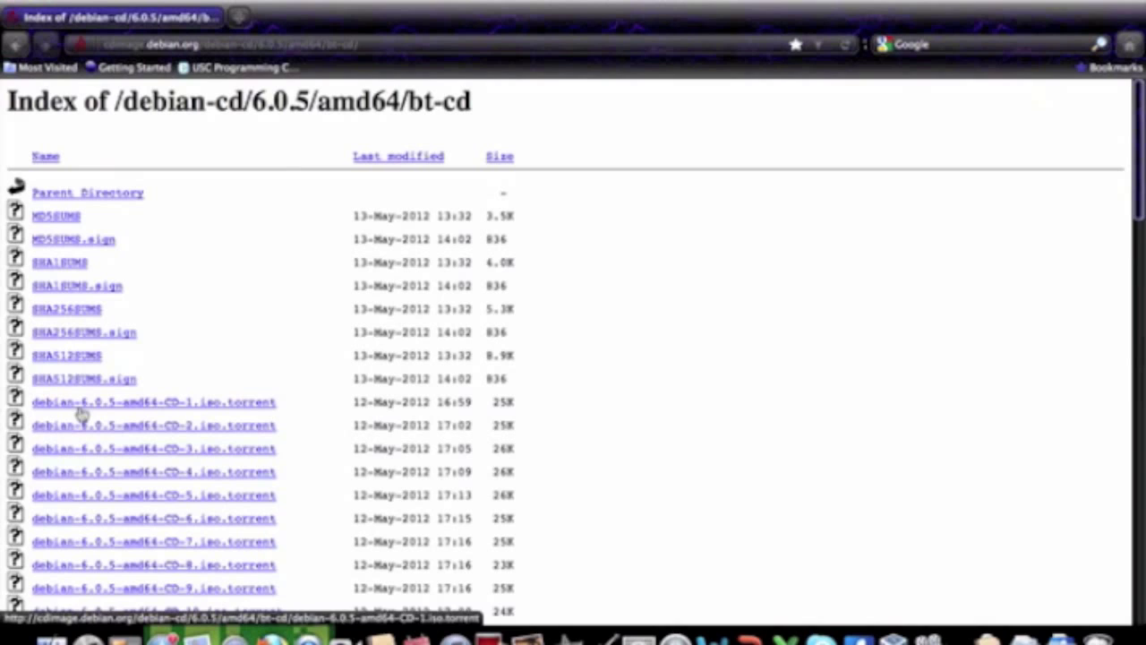
# Open debian-6.0.5-amd64-CD-1.iso.torrent from the torrent index with Vuze and dismiss the resulting notice
pyautogui.scroll(-6, 201, 401)
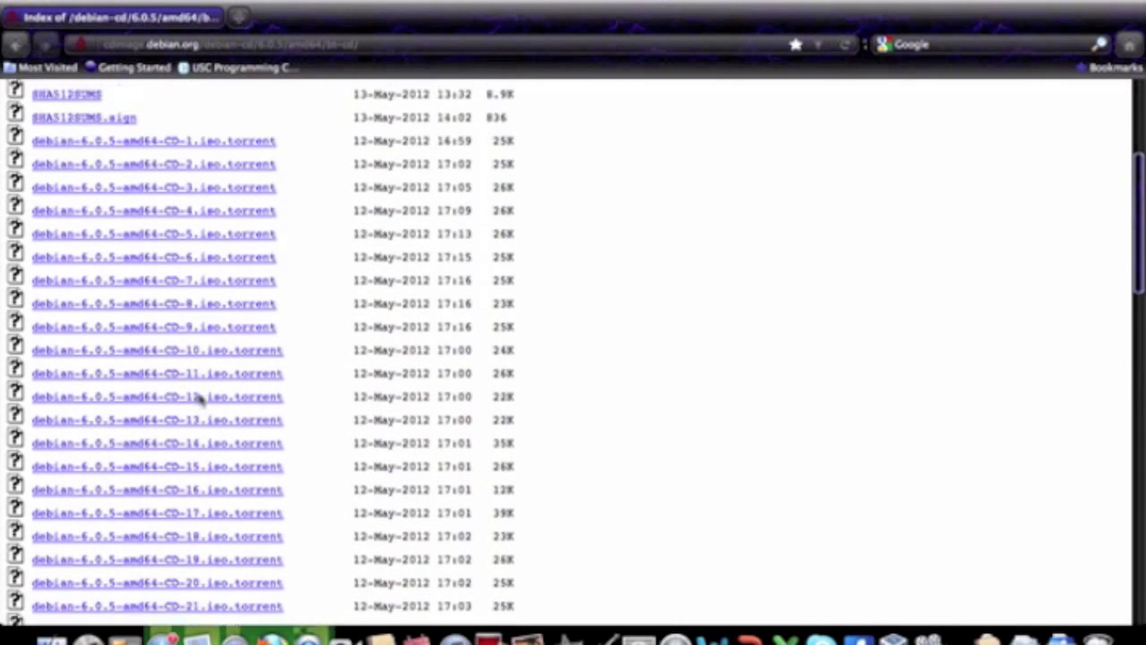
pyautogui.scroll(-10, 201, 403)
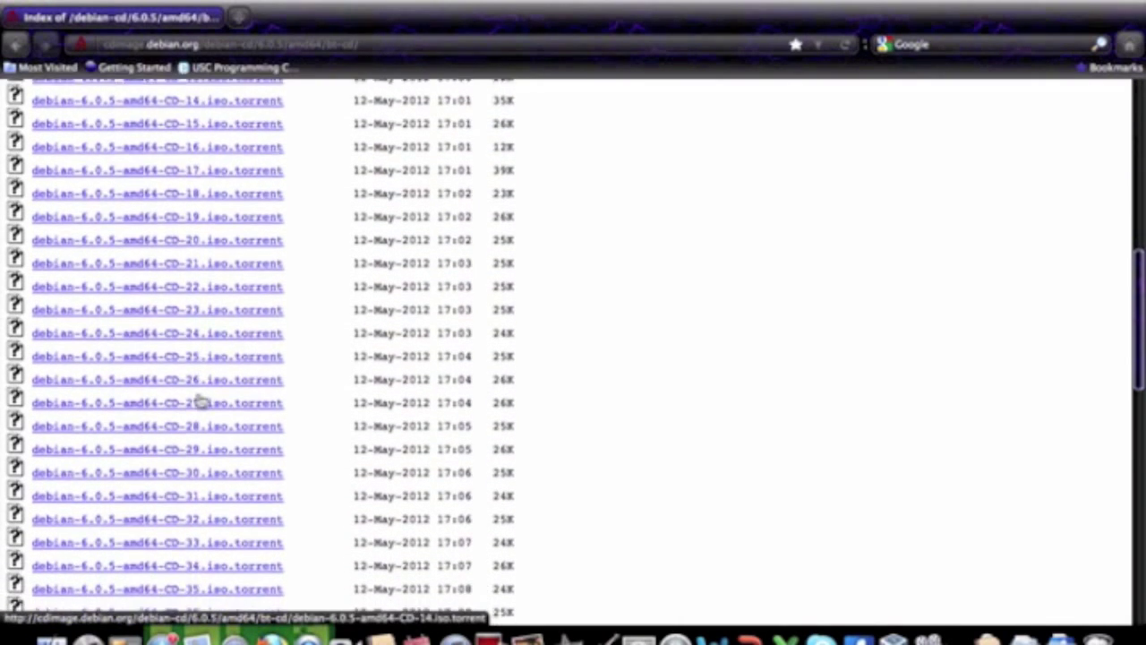
pyautogui.scroll(-9, 201, 403)
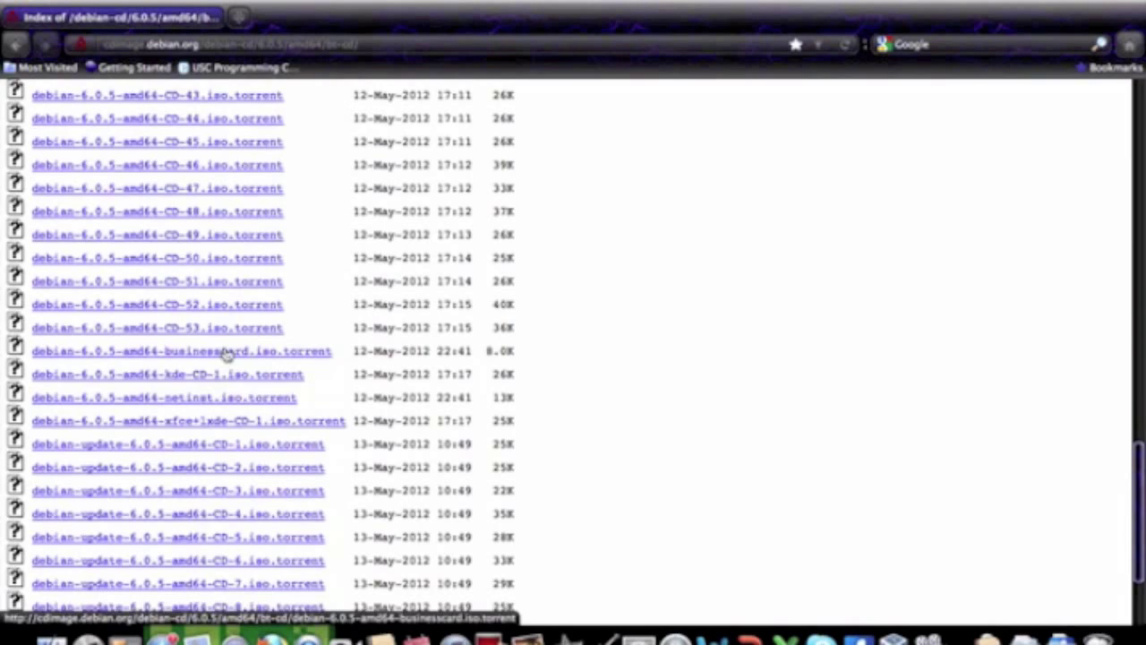
pyautogui.scroll(-3, 226, 354)
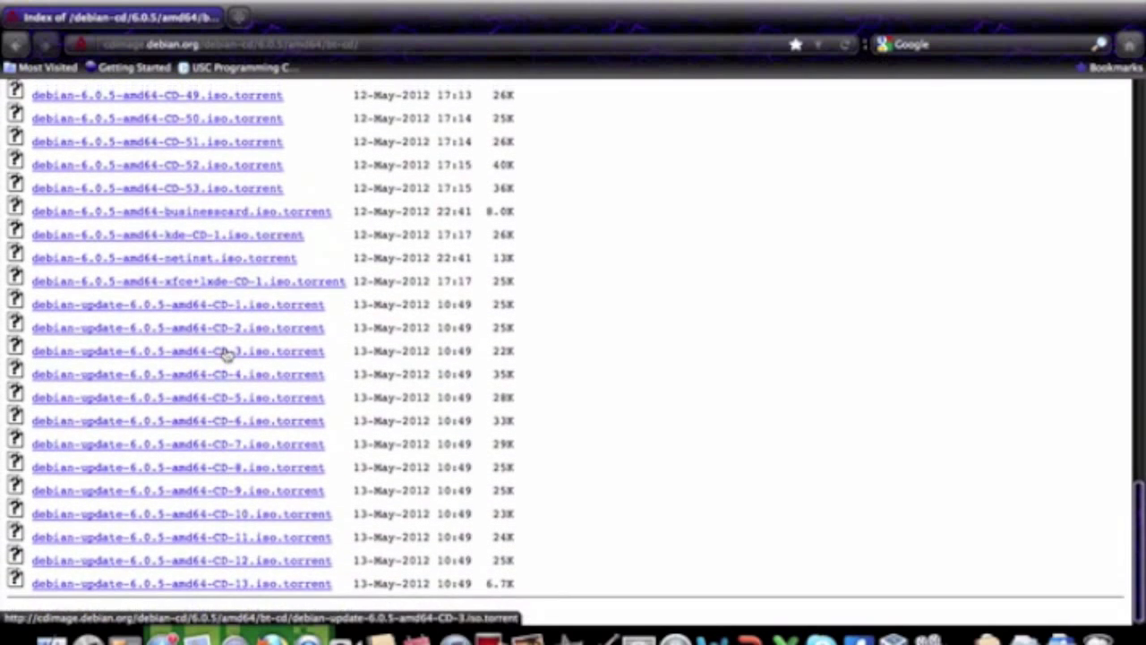
pyautogui.scroll(18, 226, 354)
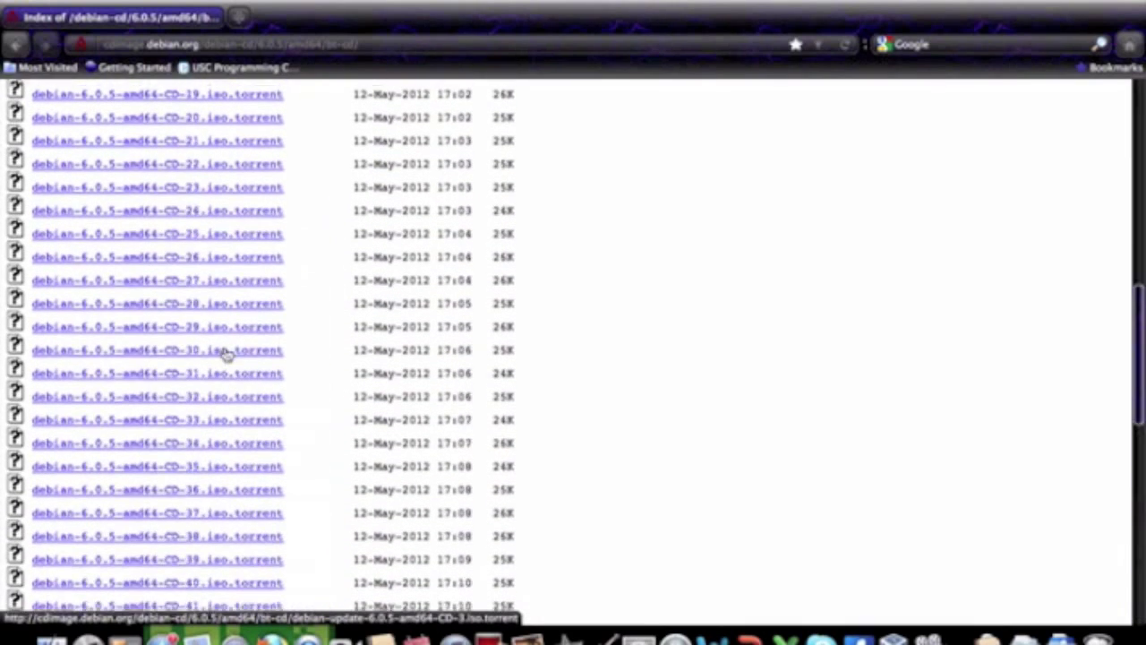
pyautogui.scroll(8, 226, 354)
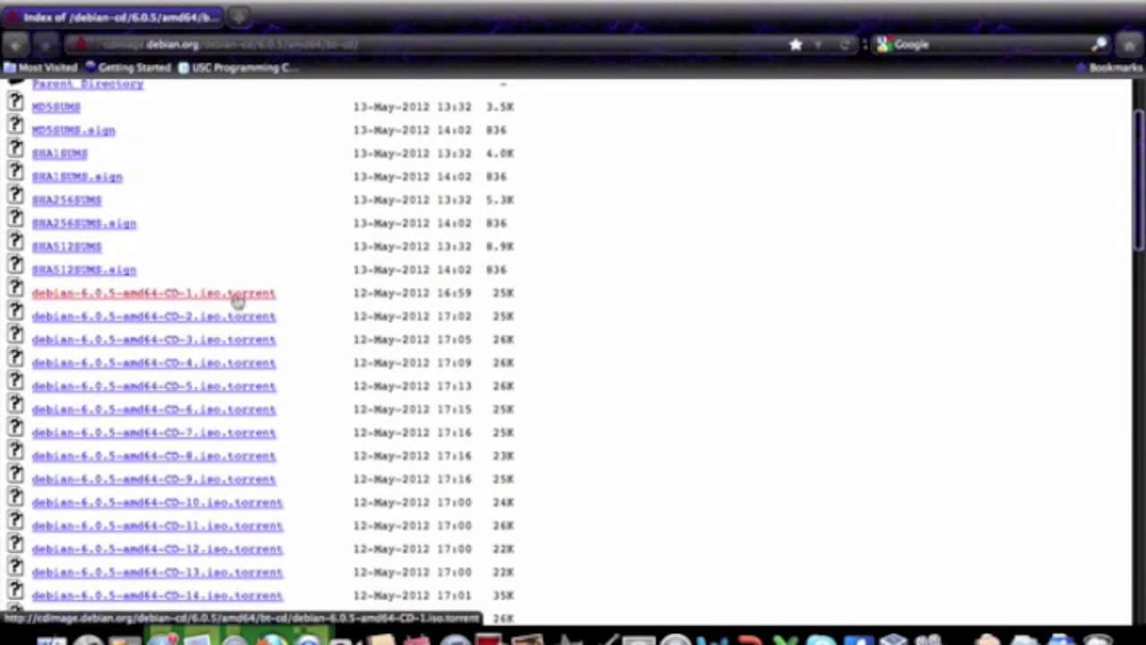
pyautogui.click(235, 295)
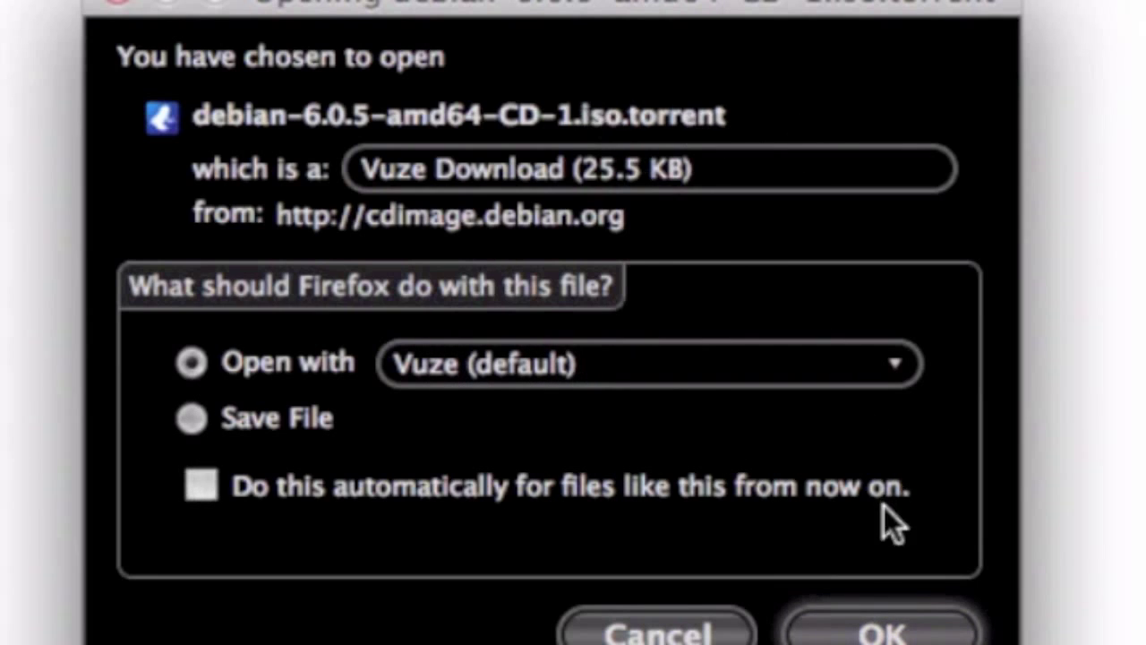
pyautogui.click(889, 633)
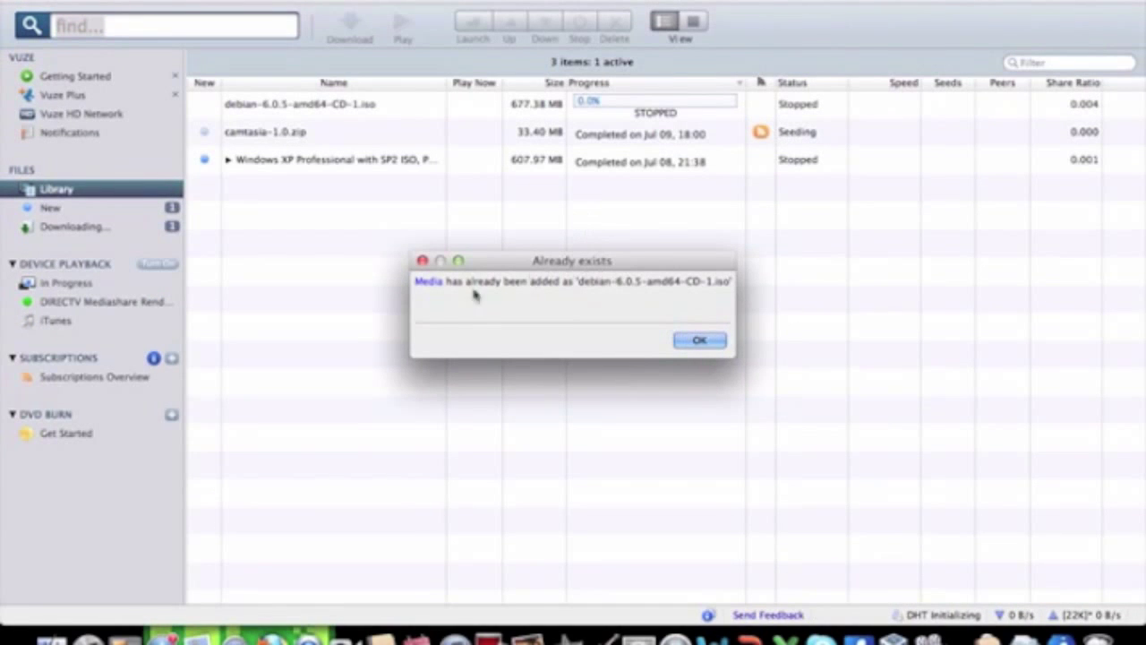
pyautogui.click(710, 341)
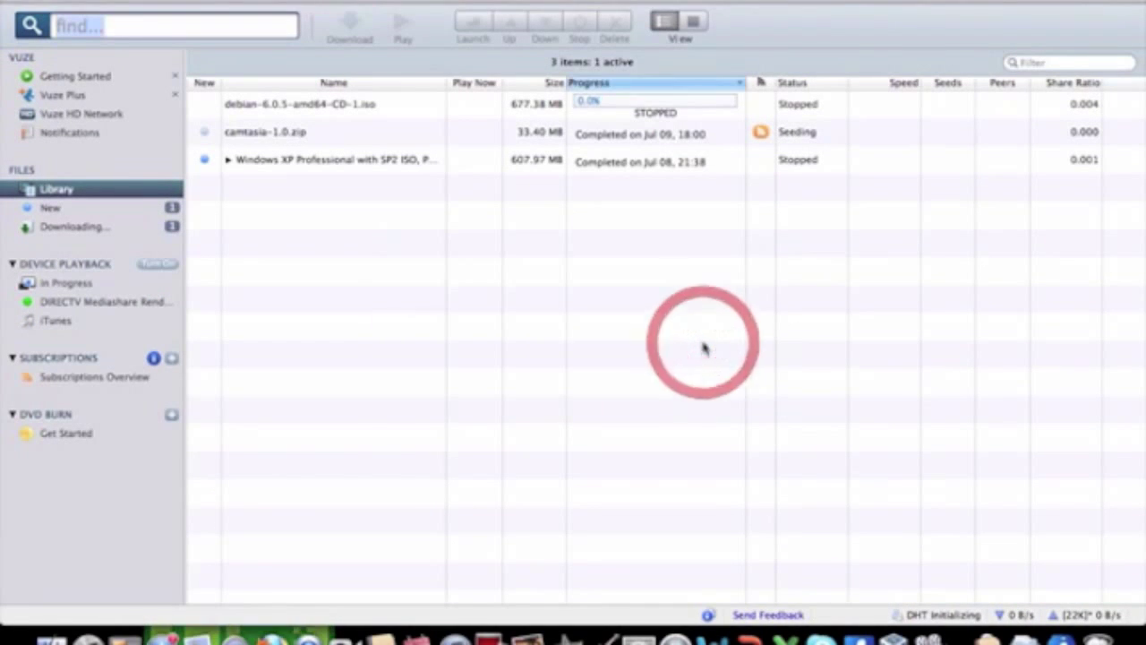
# Try to start the stopped debian-6.0.5-amd64-CD-1.iso download in the Vuze library
pyautogui.click(305, 106)
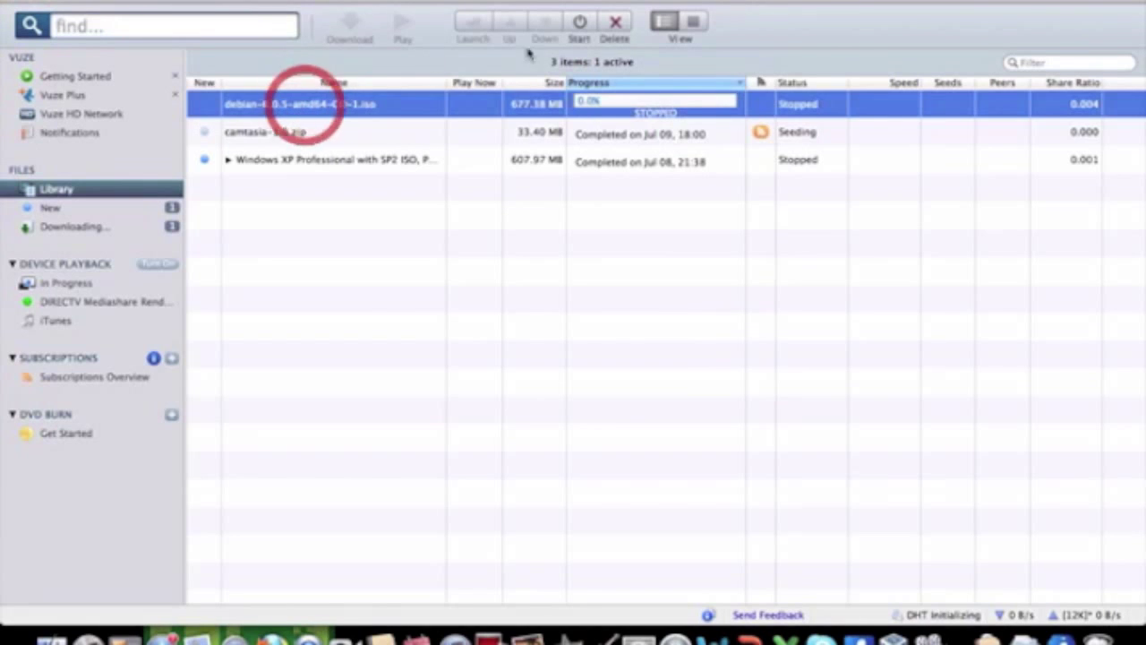
pyautogui.click(654, 114)
pyautogui.rightClick(788, 104)
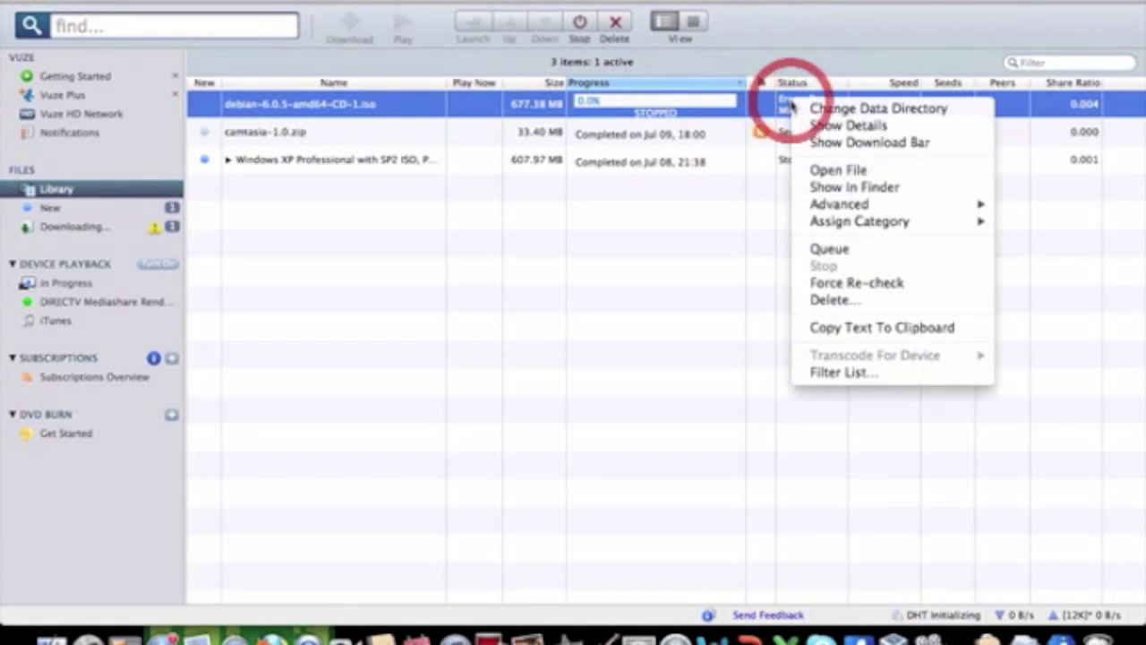
pyautogui.click(742, 217)
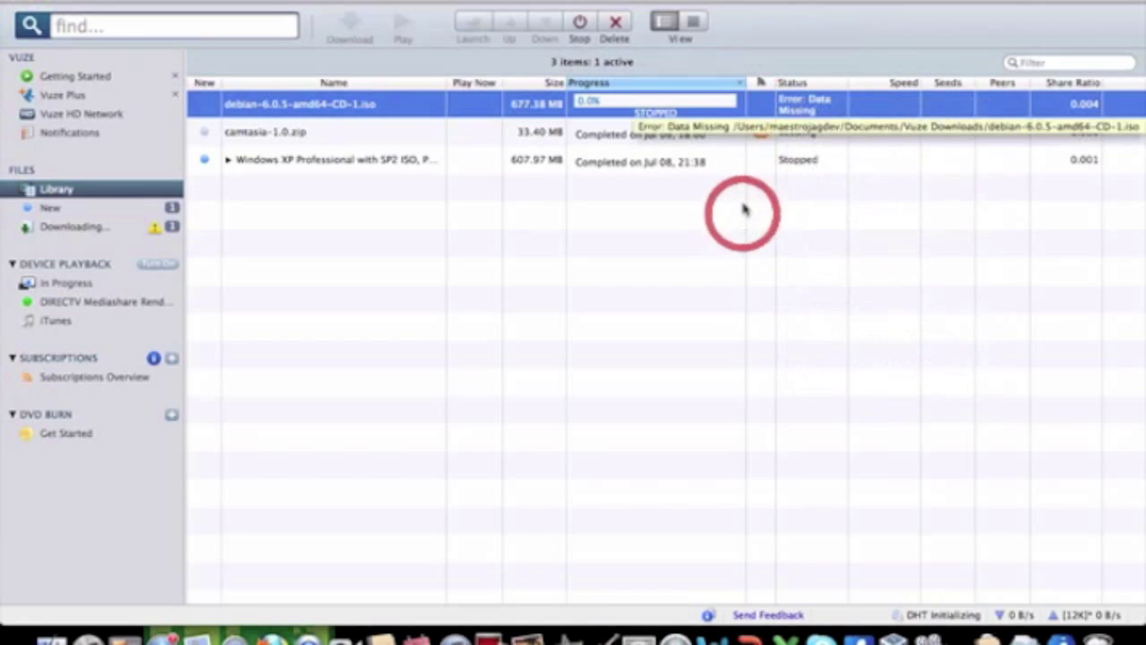
pyautogui.rightClick(801, 102)
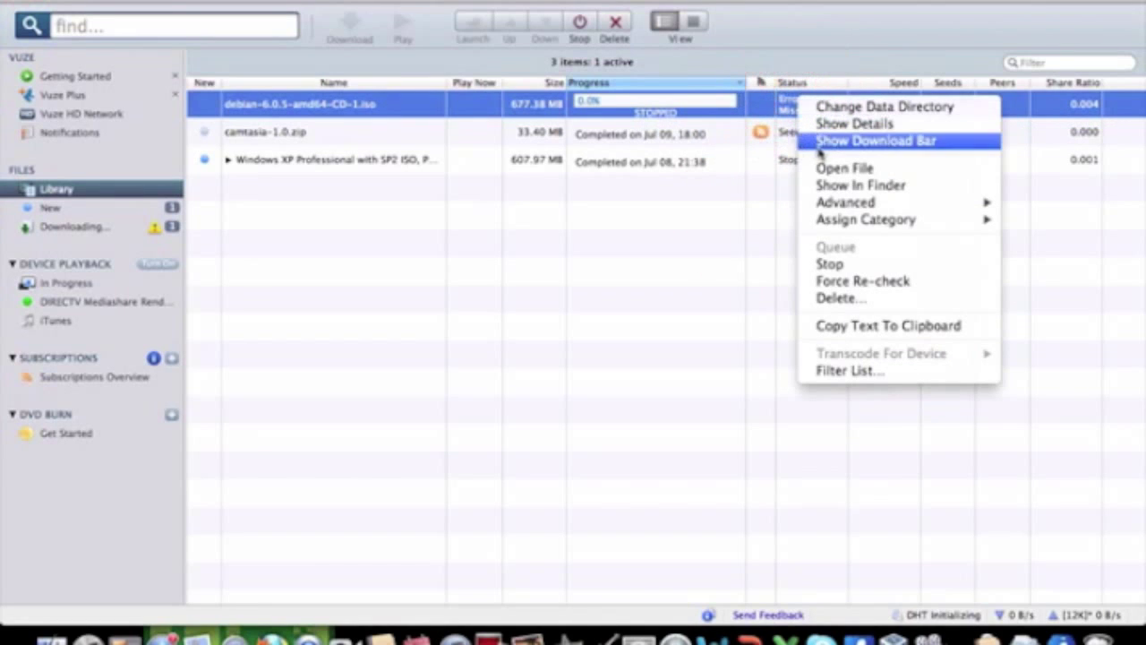
pyautogui.click(711, 242)
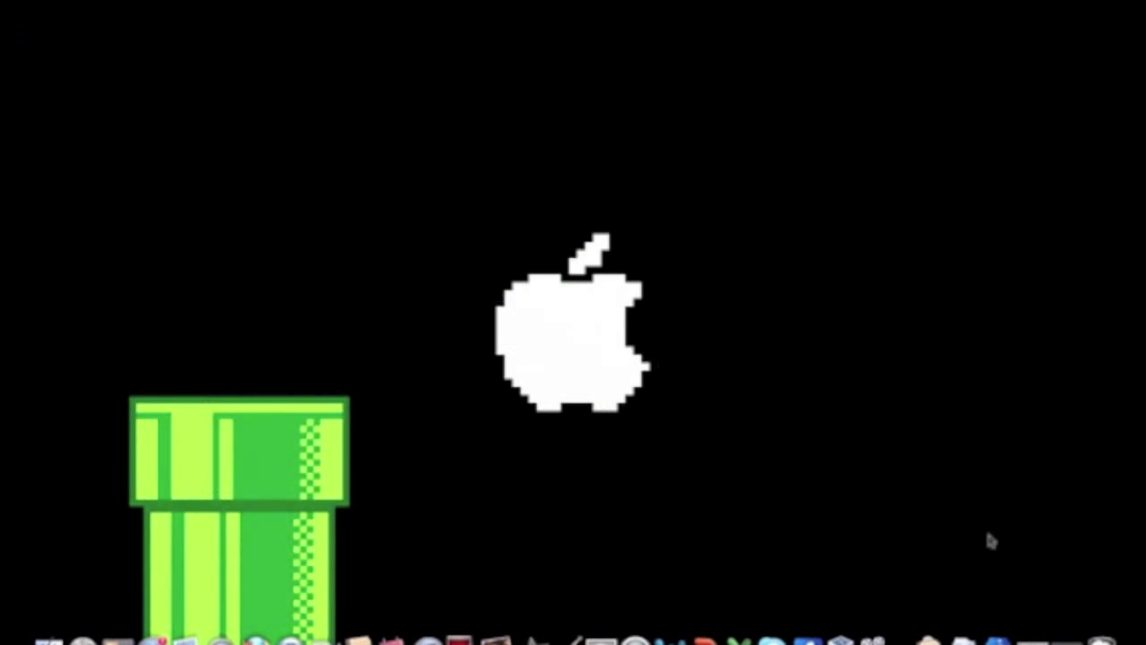
# Return to Vuze, delete debian-6.0.5-amd64-CD-1.iso from the computer, and add its torrent again from the downloaded files
pyautogui.click(811, 637)
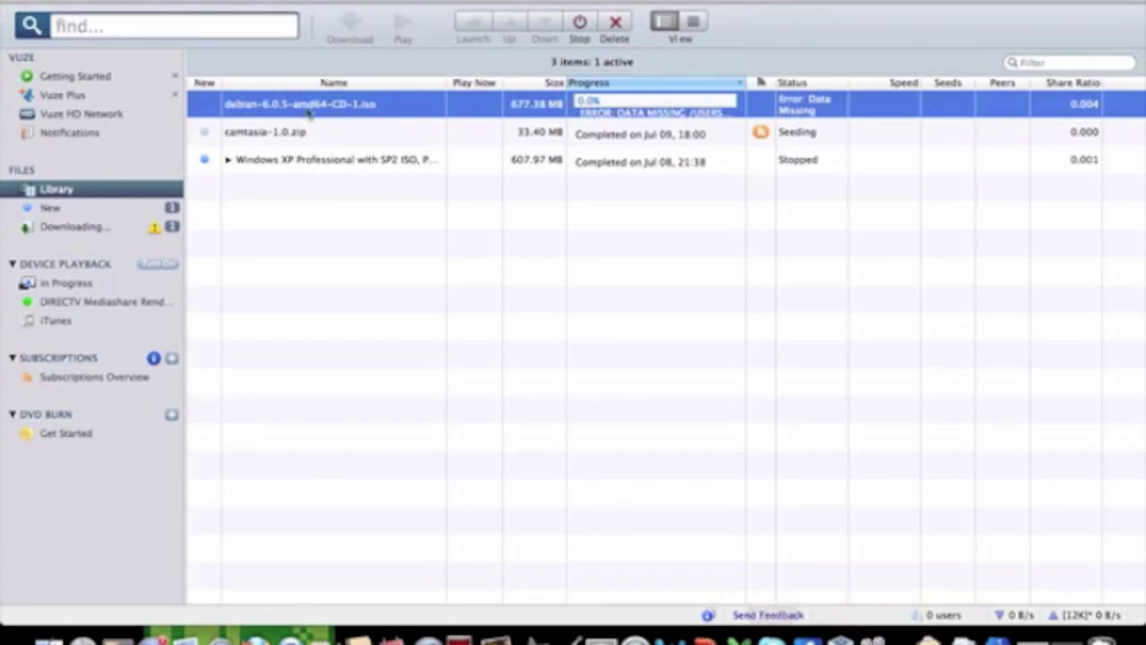
pyautogui.click(188, 259)
pyautogui.rightClick(226, 110)
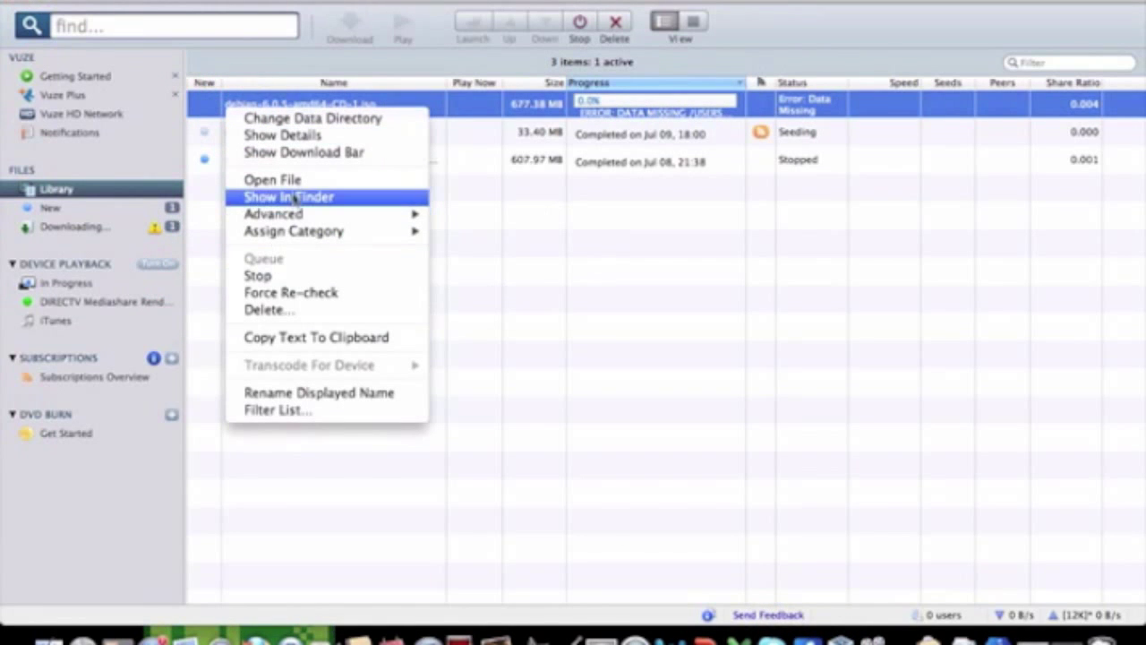
pyautogui.click(249, 310)
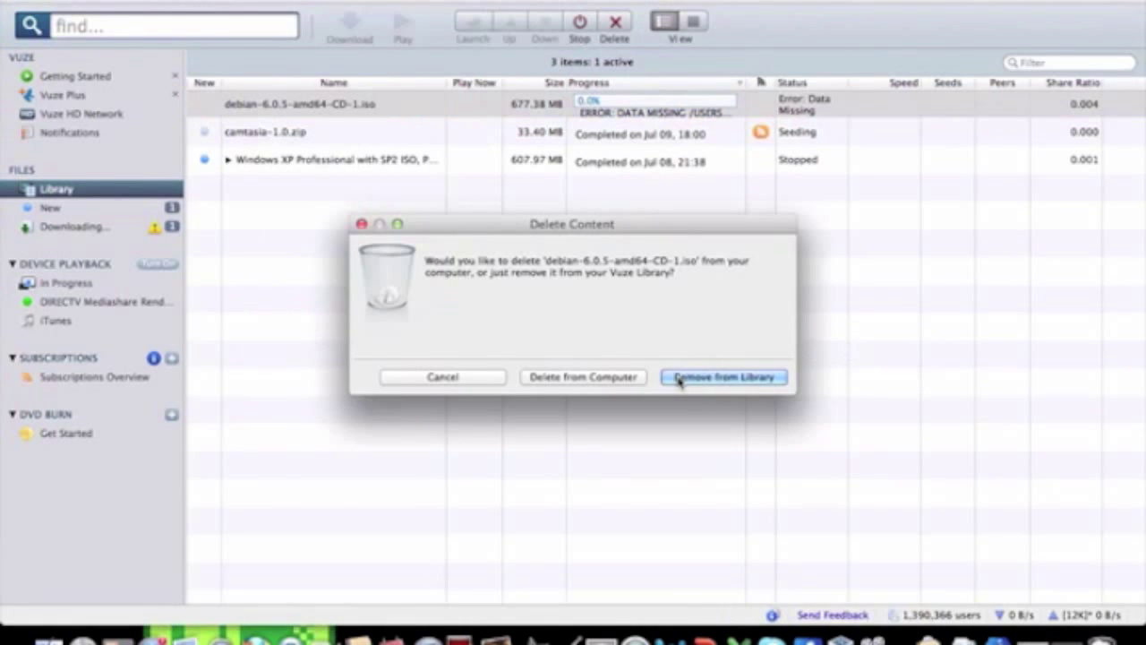
pyautogui.click(615, 377)
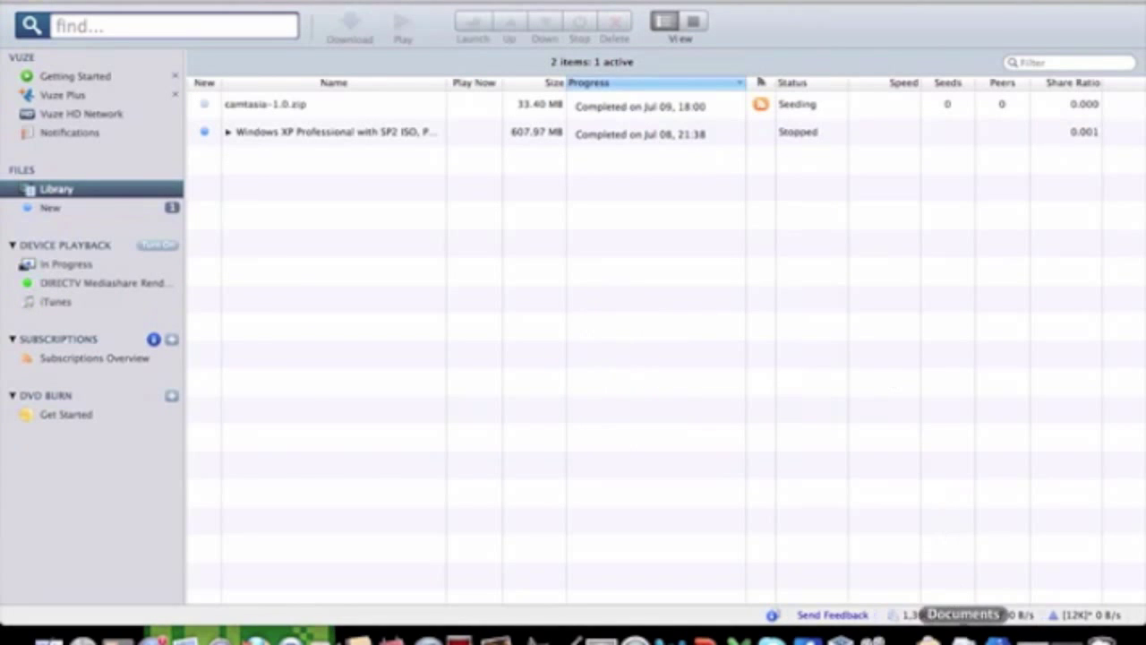
pyautogui.click(997, 638)
pyautogui.click(998, 608)
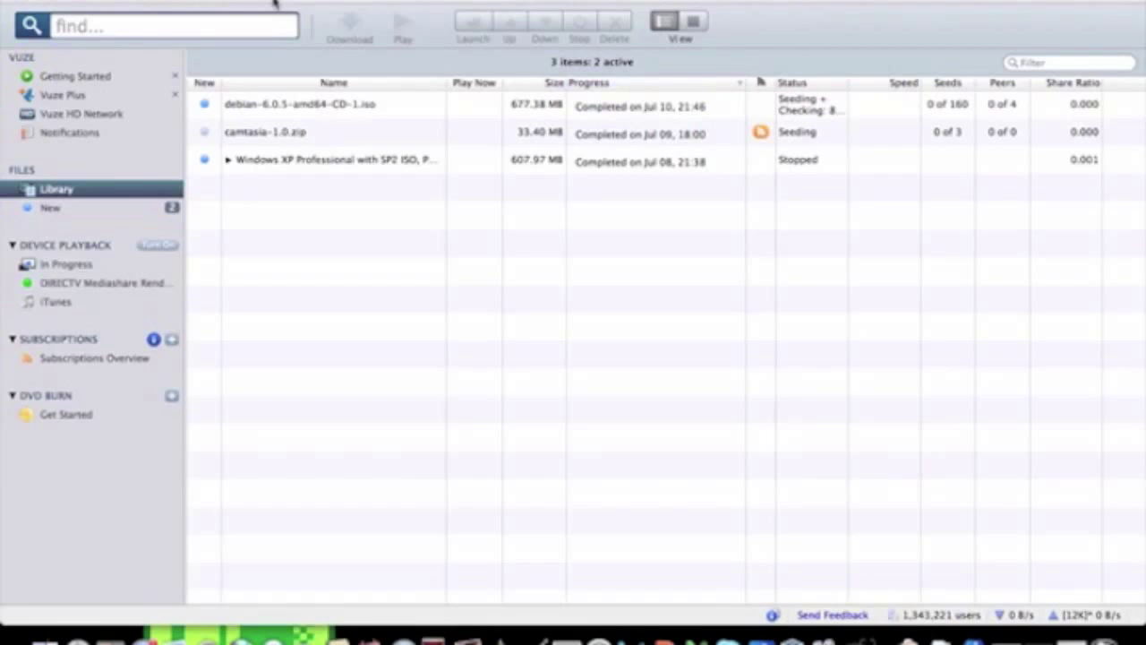
# Show the completed debian-6.0.5-amd64-CD-1.iso download in Finder
pyautogui.click(304, 104)
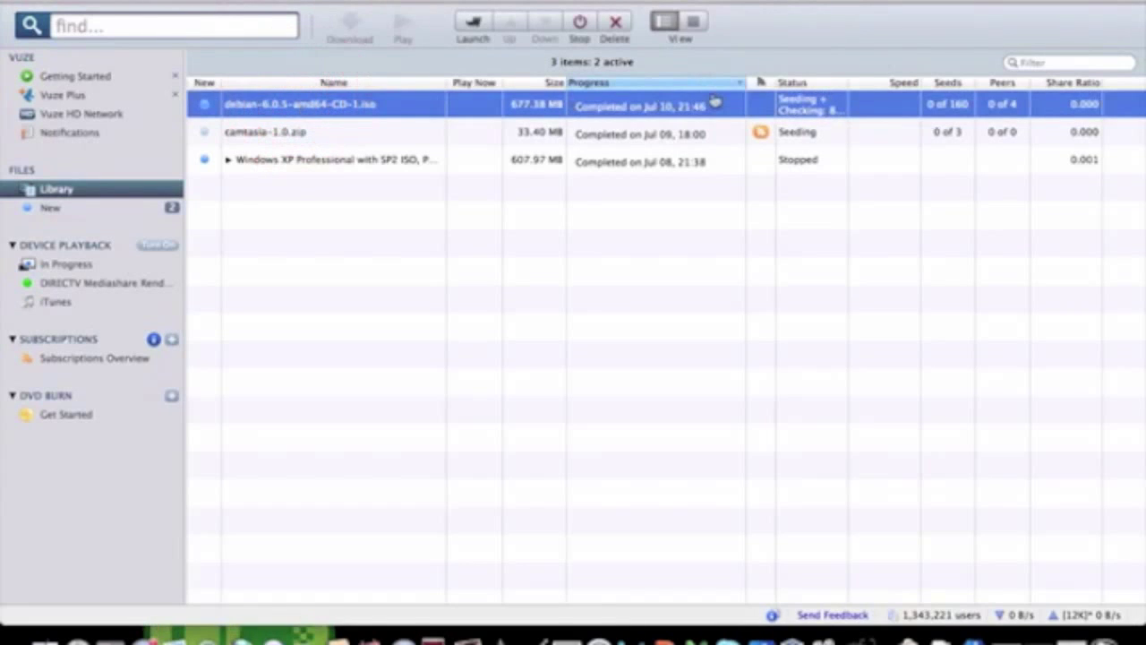
pyautogui.rightClick(419, 106)
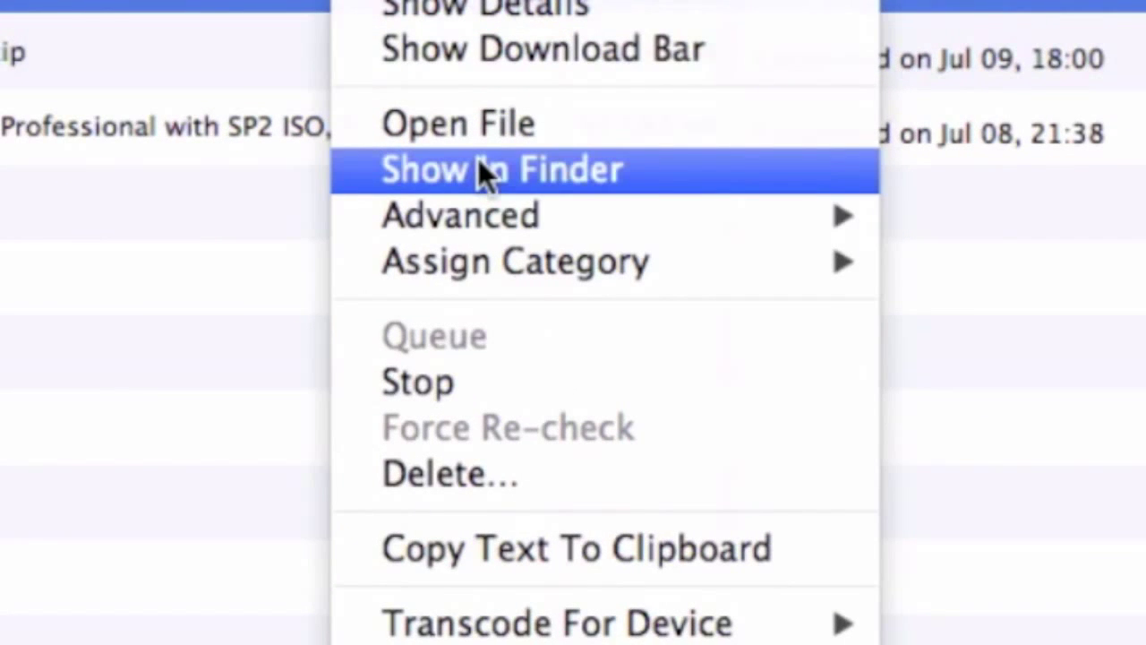
pyautogui.click(480, 163)
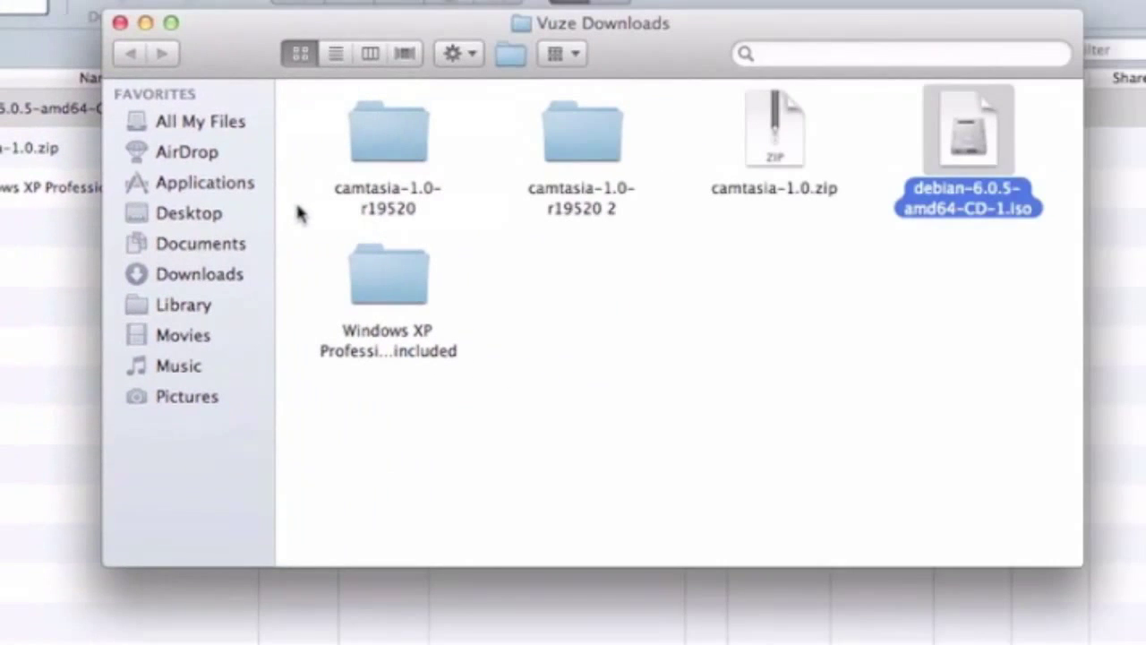
# Move debian-6.0.5-amd64-CD-1.iso from the Vuze Downloads folder to the Desktop and close that folder's window
pyautogui.moveTo(971, 125); pyautogui.dragTo(150, 217)
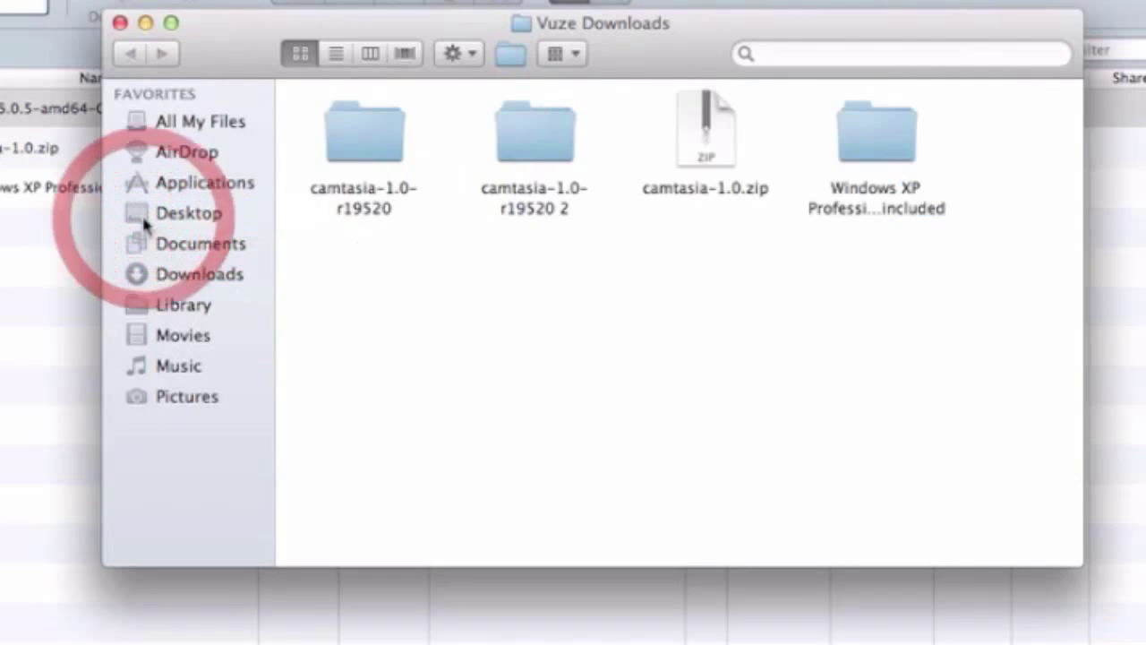
pyautogui.click(120, 24)
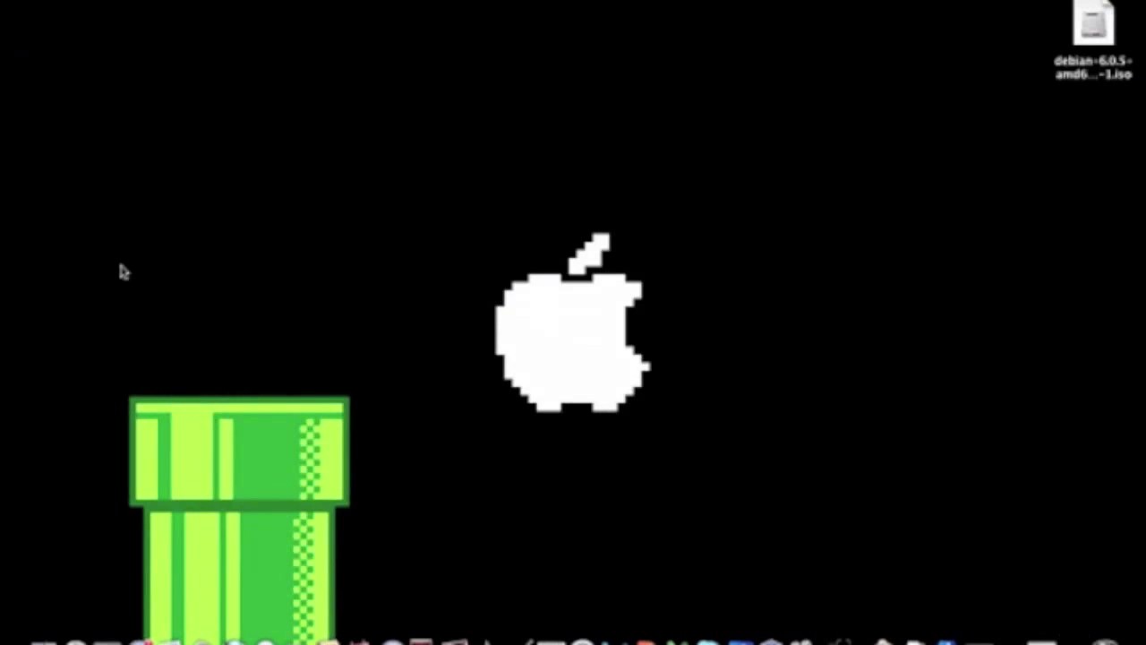
pyautogui.press('XF86AudioRaiseVolume')
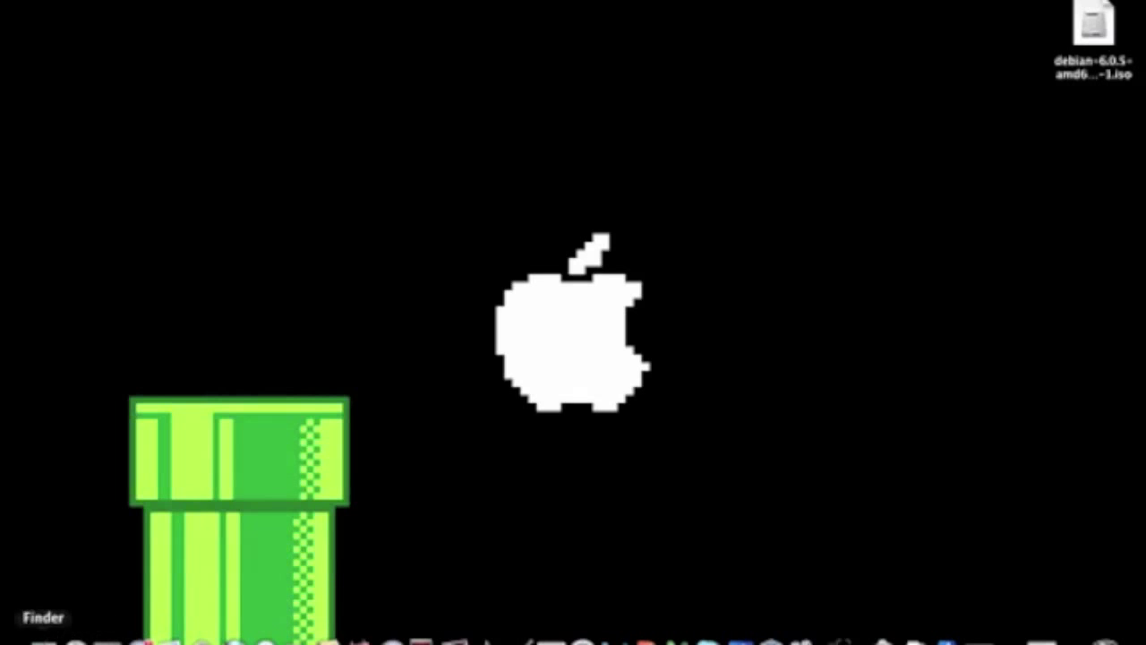
# Open Disk Utility and choose debian-6.0.5-amd64-CD-1.iso on the Desktop as the image to burn
pyautogui.click(361, 638)
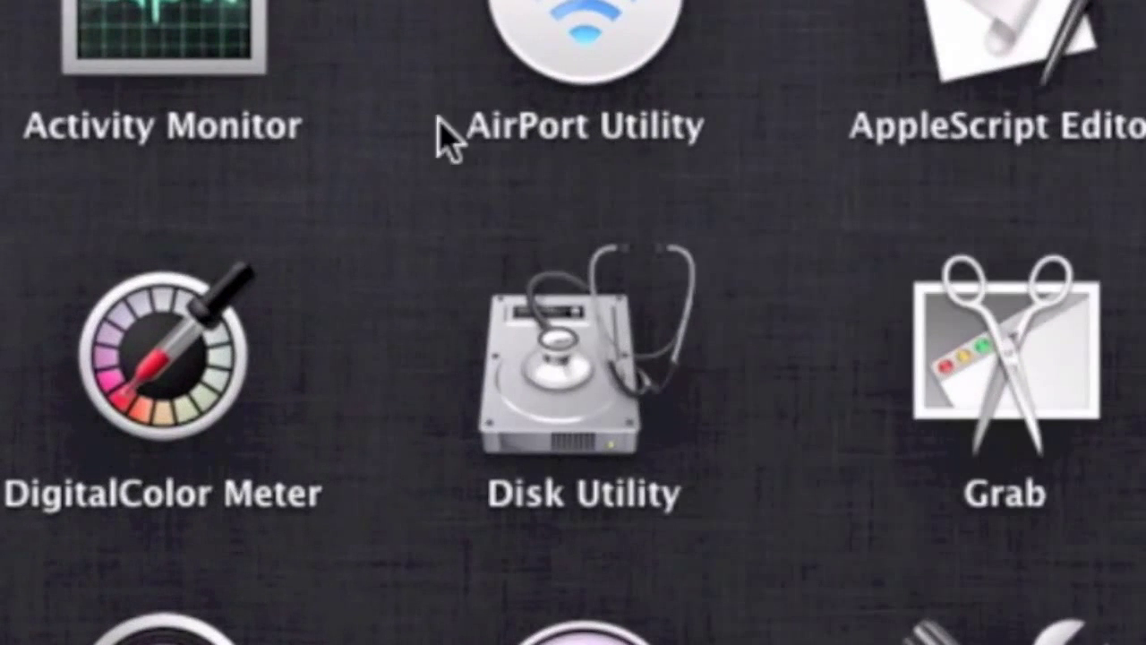
pyautogui.click(231, 410)
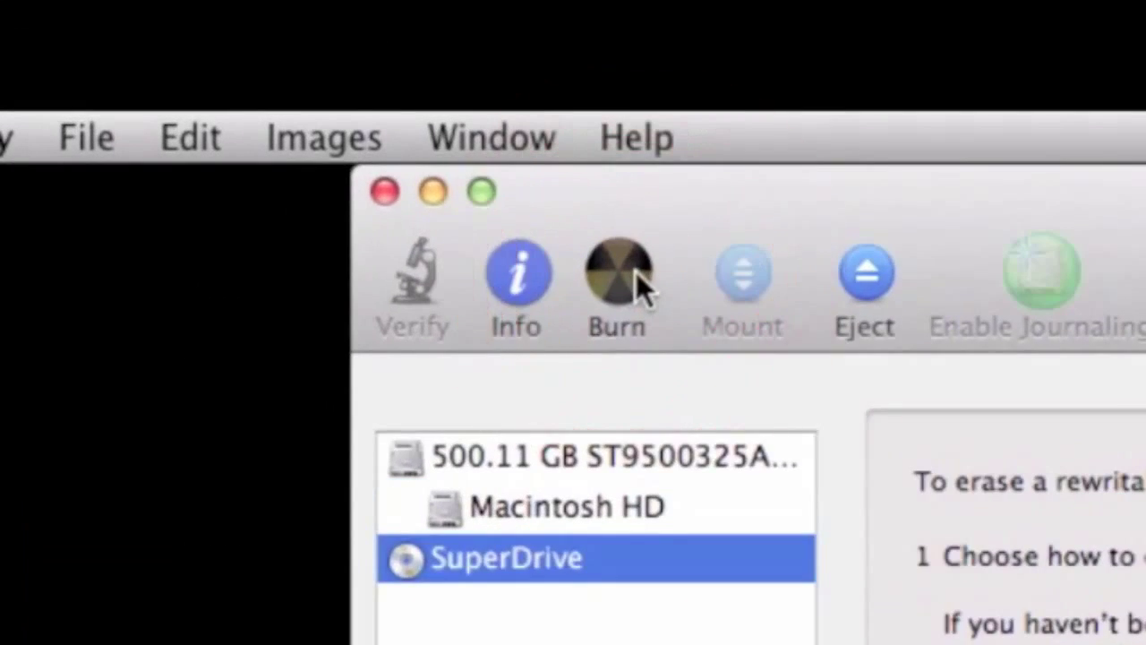
pyautogui.click(308, 22)
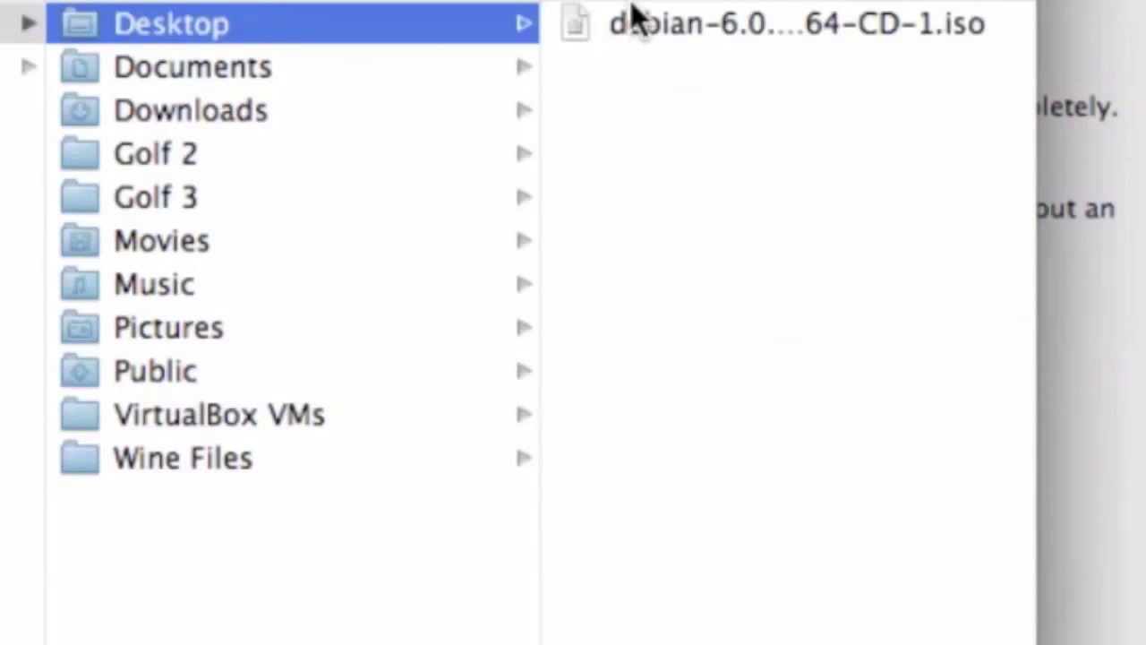
pyautogui.click(643, 27)
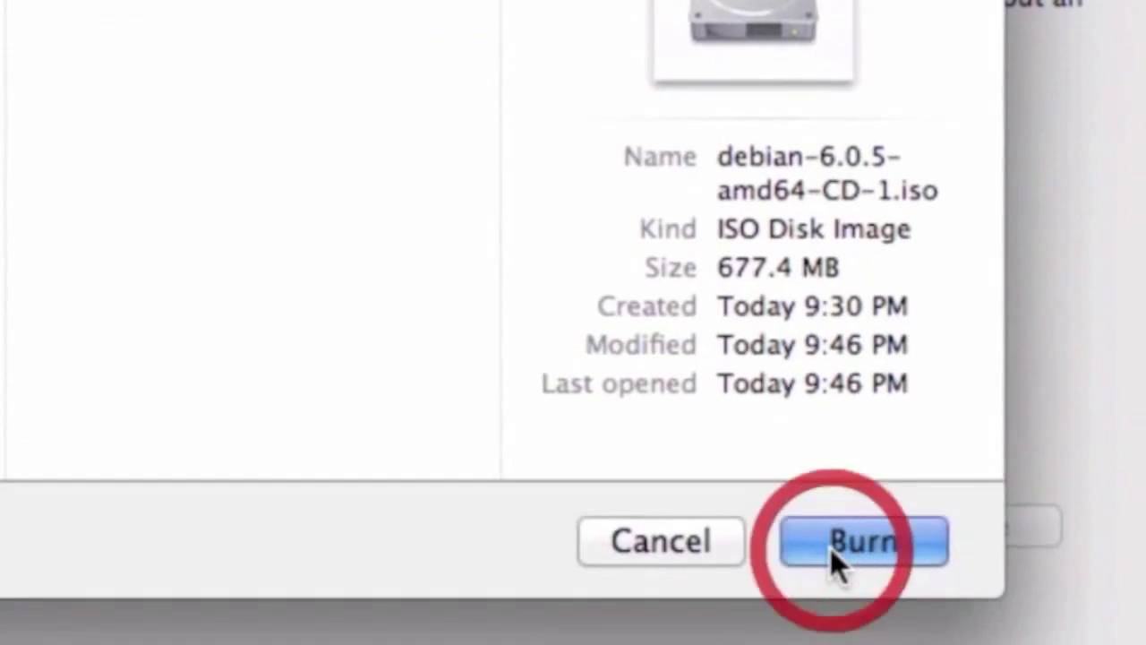
# Burn the chosen Debian image to the disc in the SuperDrive, dismiss the completion notice, and show the desktop
pyautogui.click(832, 554)
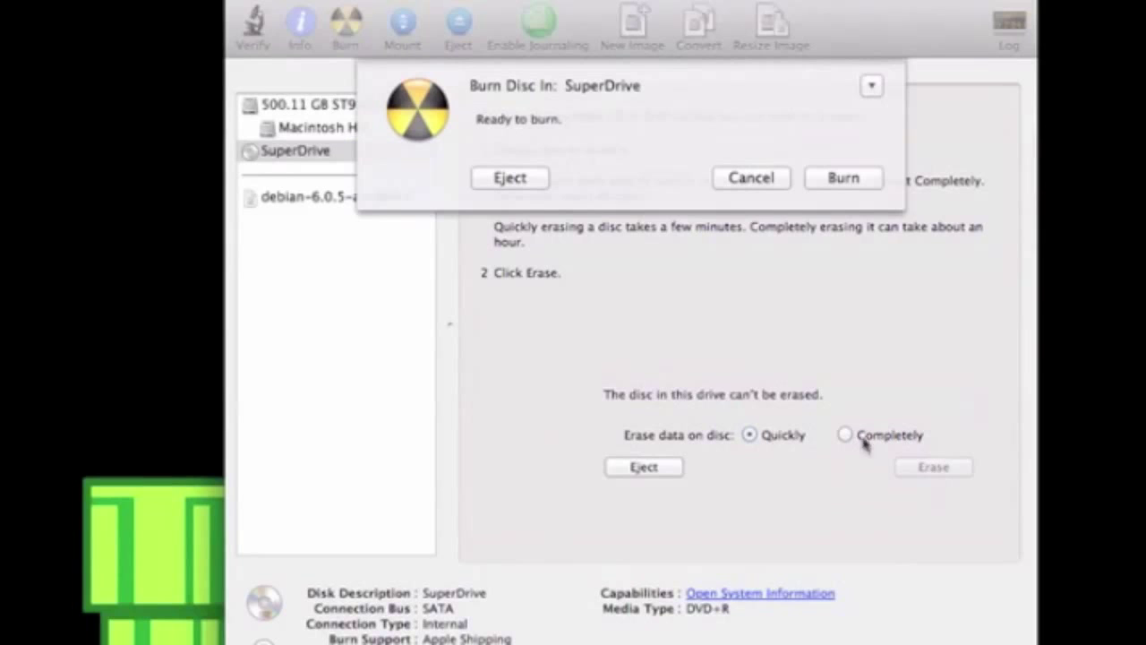
pyautogui.click(844, 177)
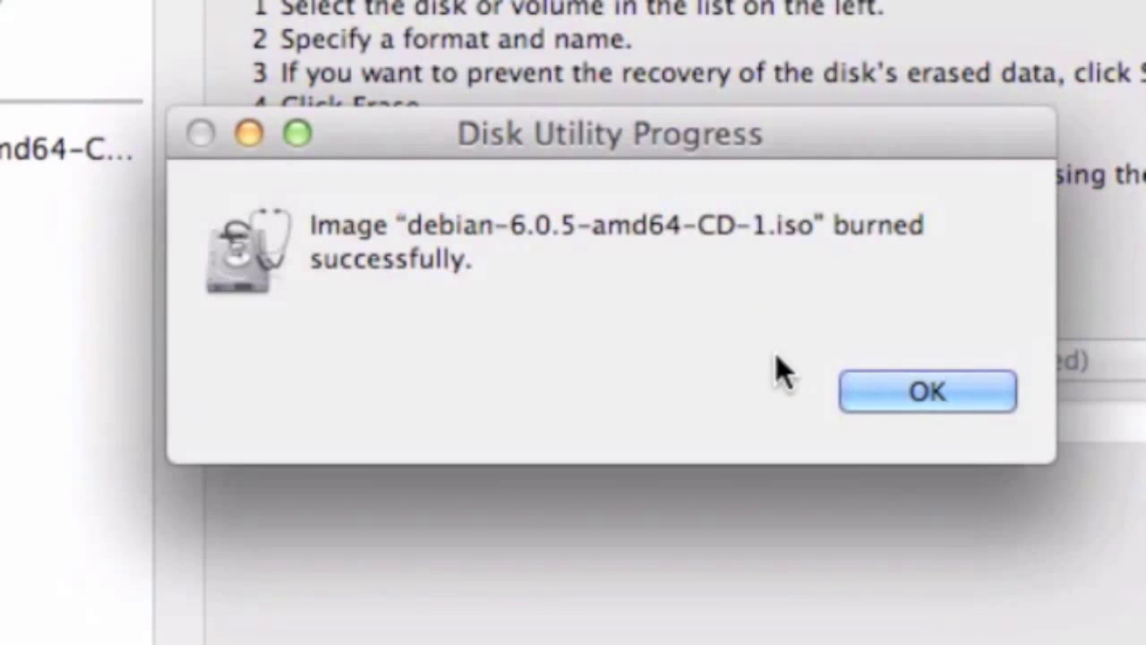
pyautogui.click(901, 389)
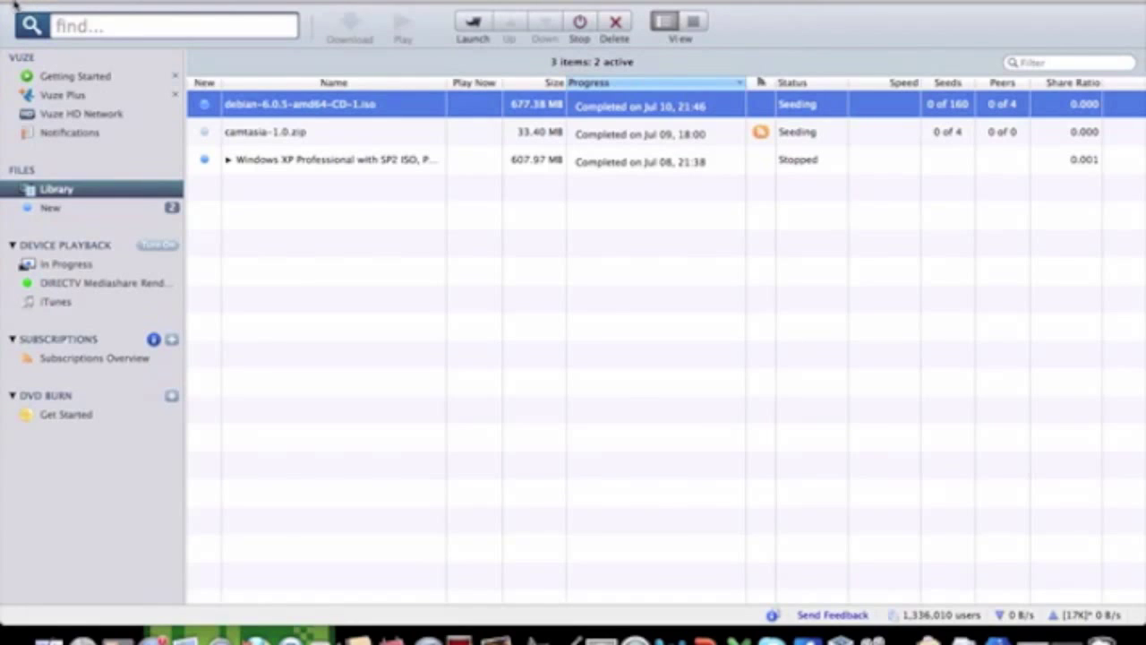
pyautogui.moveTo(12, 5)
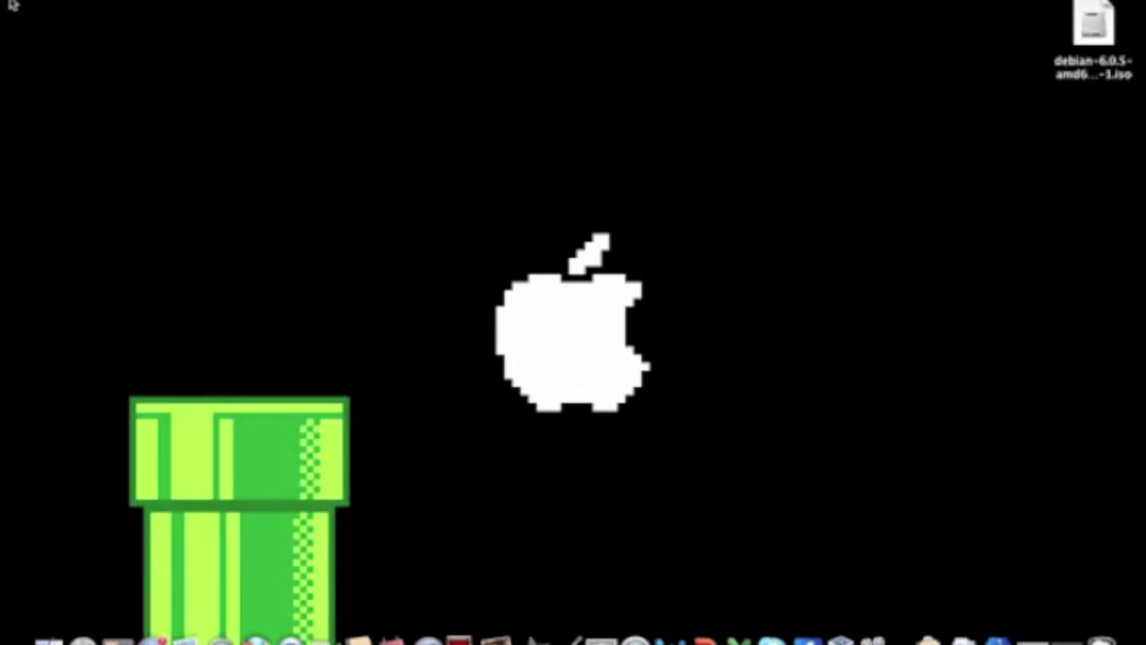